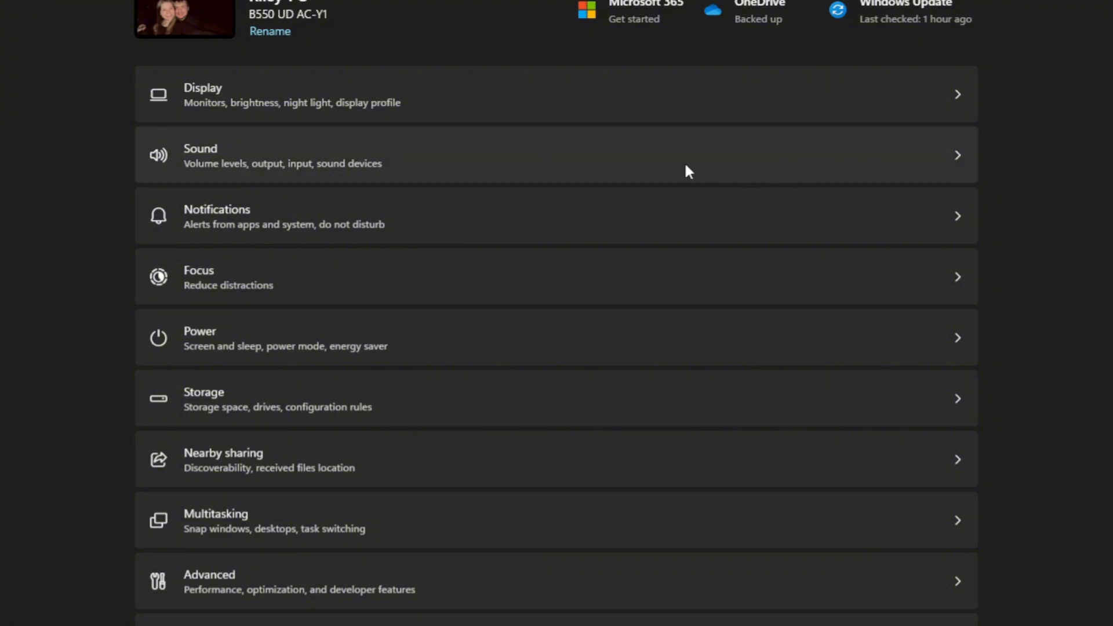
Step: Open the additional sound settings dialog from the system's Sound page and show the recording devices
{"action": "left_click", "coordinate": [346, 213]}
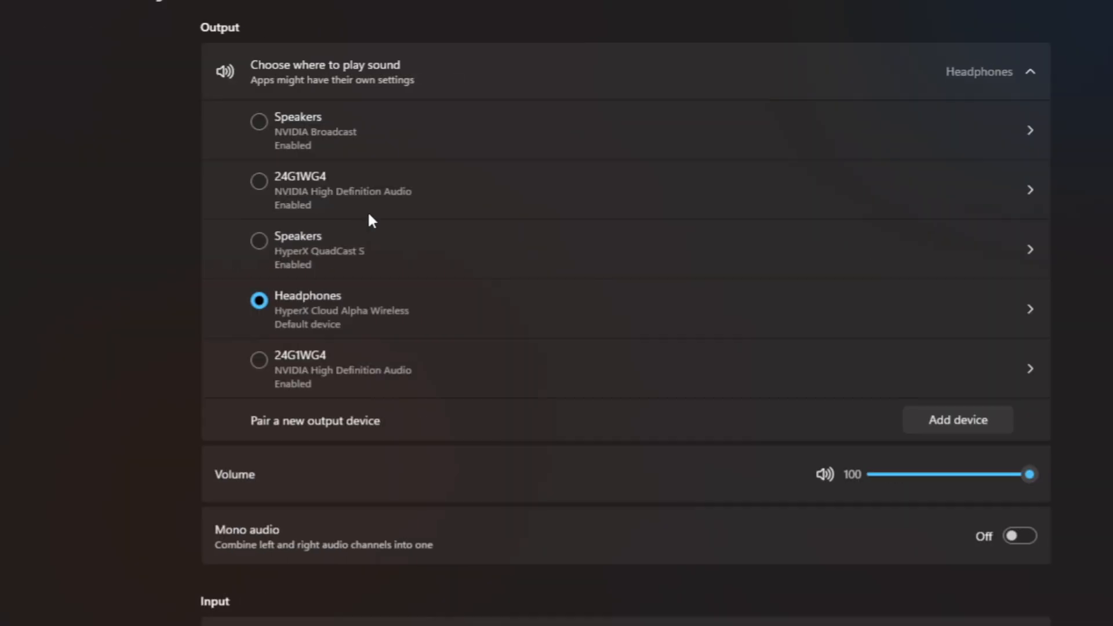
{"action": "scroll", "coordinate": [784, 439], "scroll_direction": "down", "scroll_amount": 10}
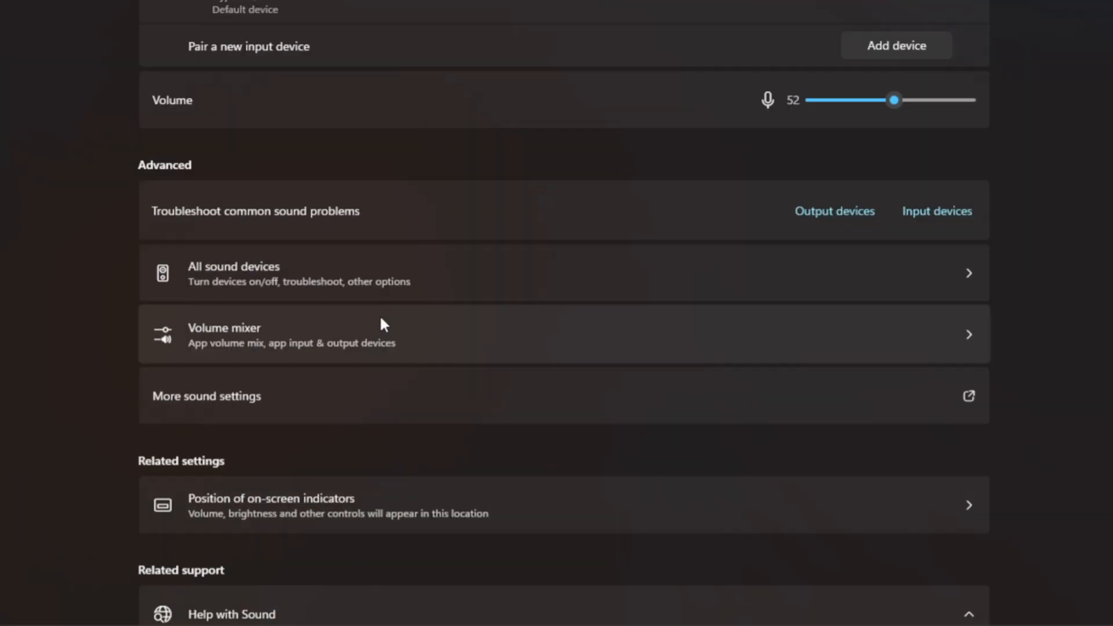
{"action": "left_click", "coordinate": [382, 405]}
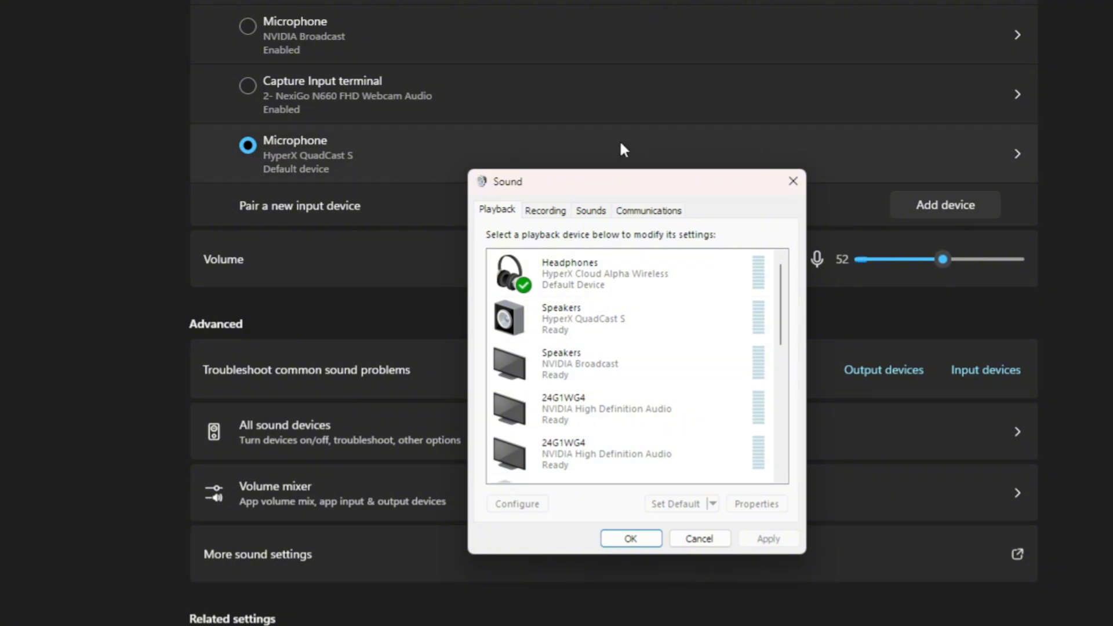
{"action": "left_click_drag", "start_coordinate": [649, 180], "coordinate": [608, 95]}
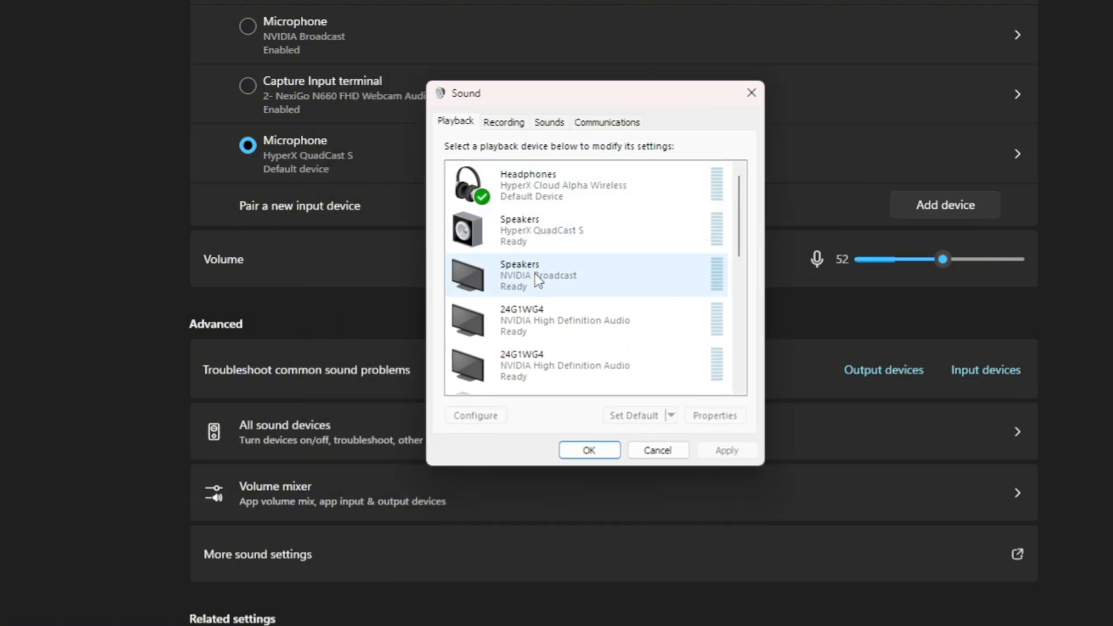
{"action": "left_click", "coordinate": [503, 122]}
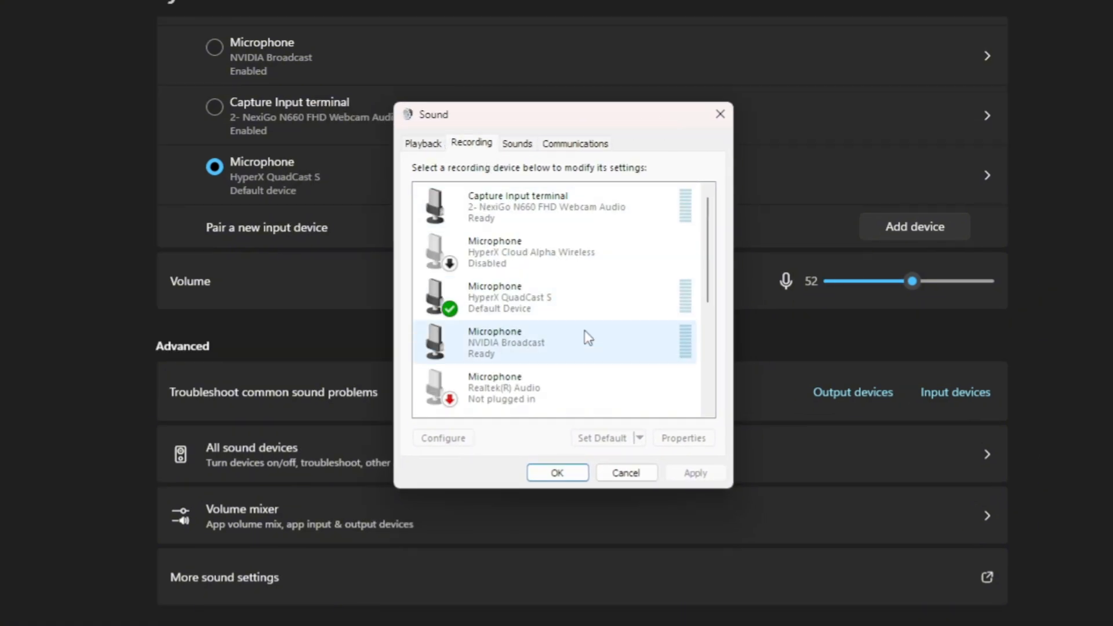
Step: Open the properties of the HyperX QuadCast S microphone and show its level settings
{"action": "right_click", "coordinate": [601, 294]}
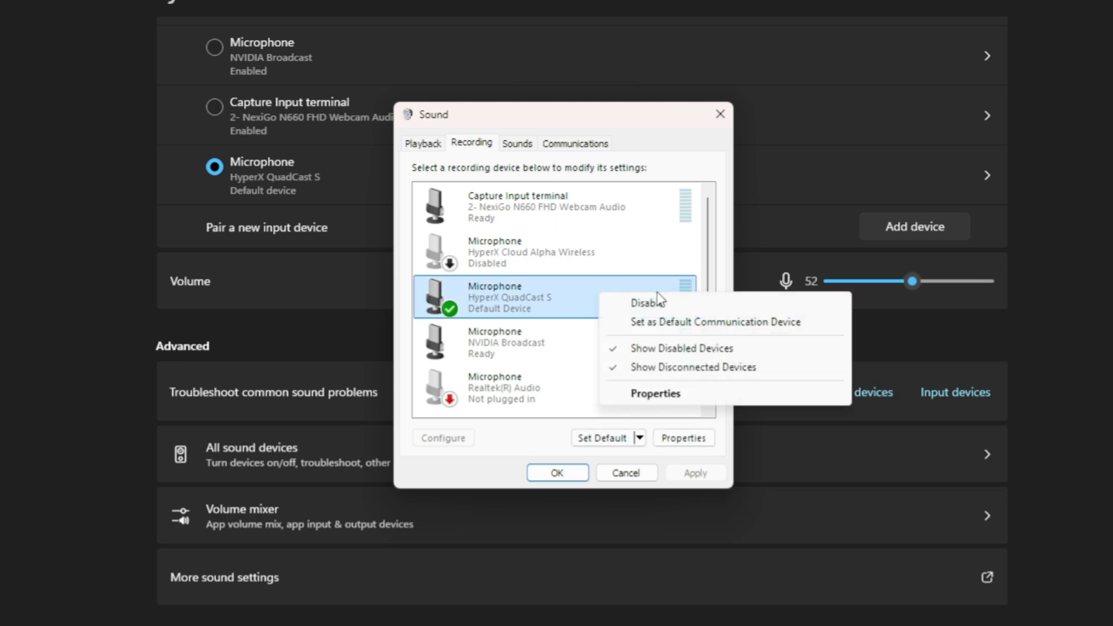
{"action": "left_click", "coordinate": [675, 396]}
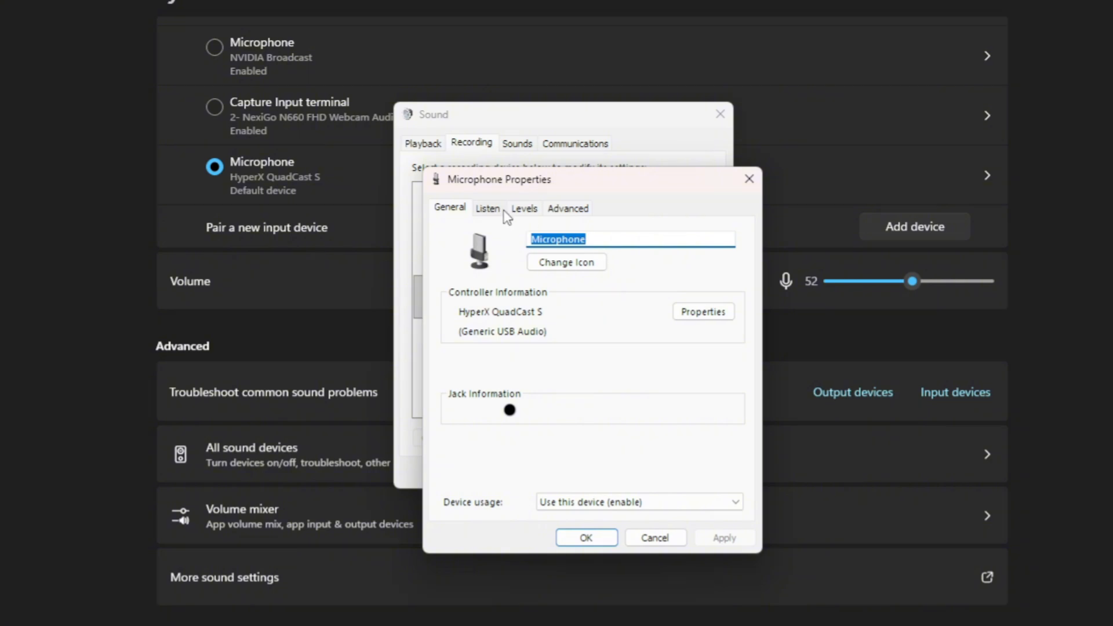
{"action": "left_click", "coordinate": [523, 211]}
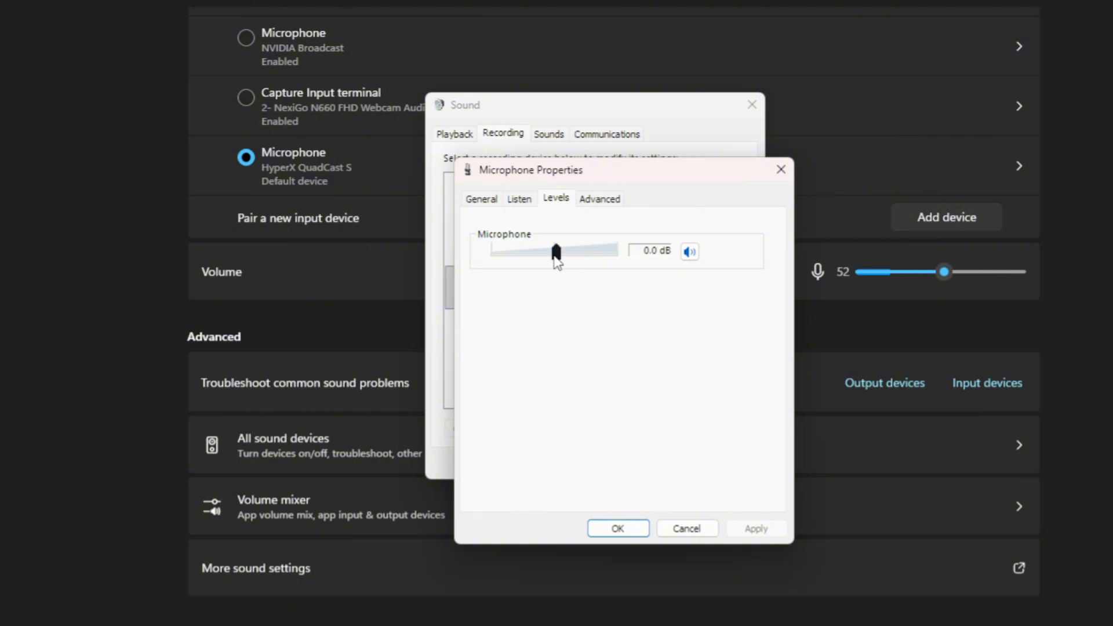
Step: Set the unit of the microphone level to decibels
{"action": "right_click", "coordinate": [553, 257]}
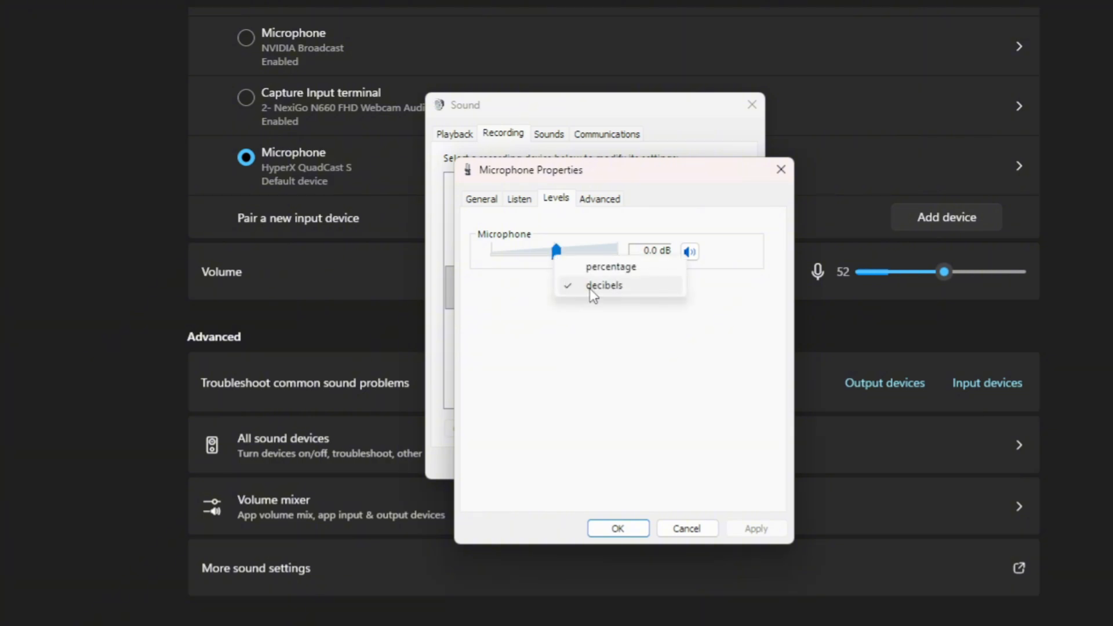
{"action": "left_click", "coordinate": [532, 273]}
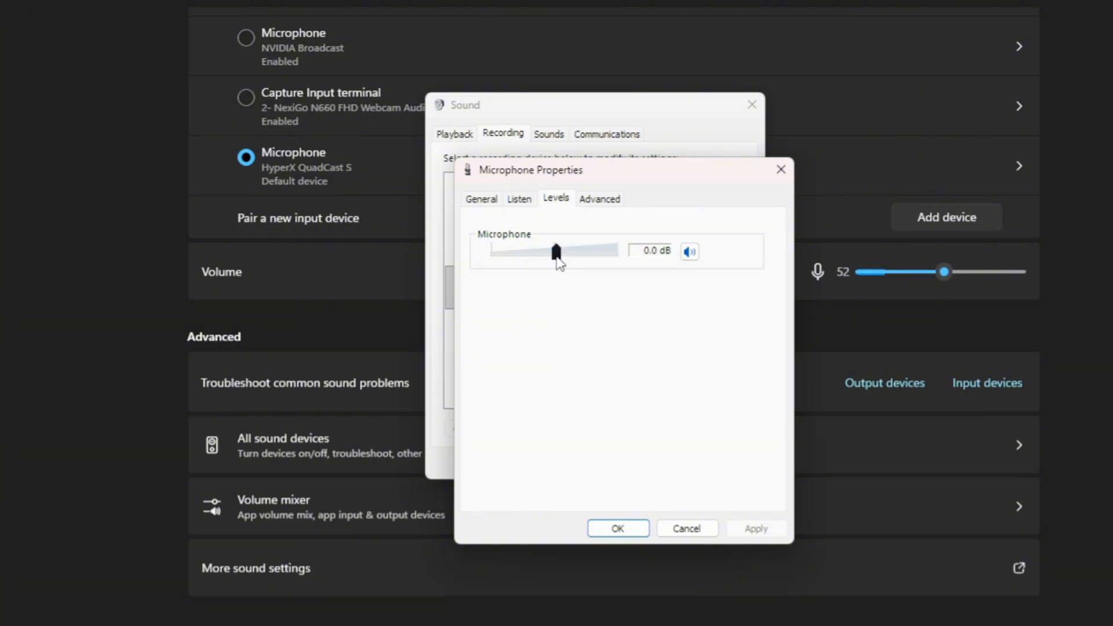
{"action": "right_click", "coordinate": [556, 258]}
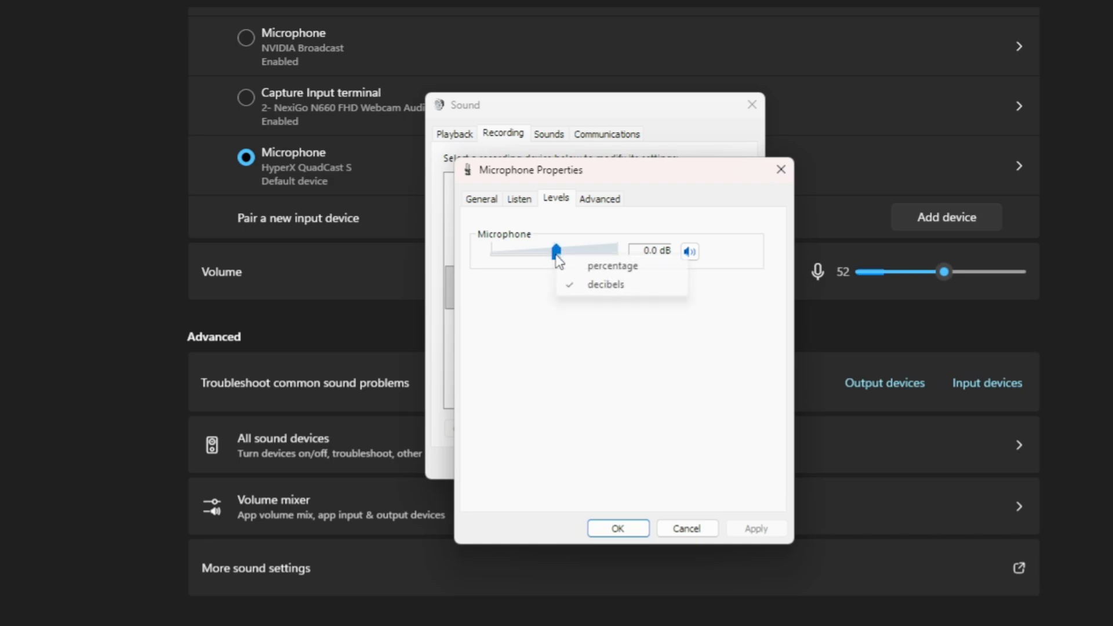
{"action": "left_click", "coordinate": [592, 284]}
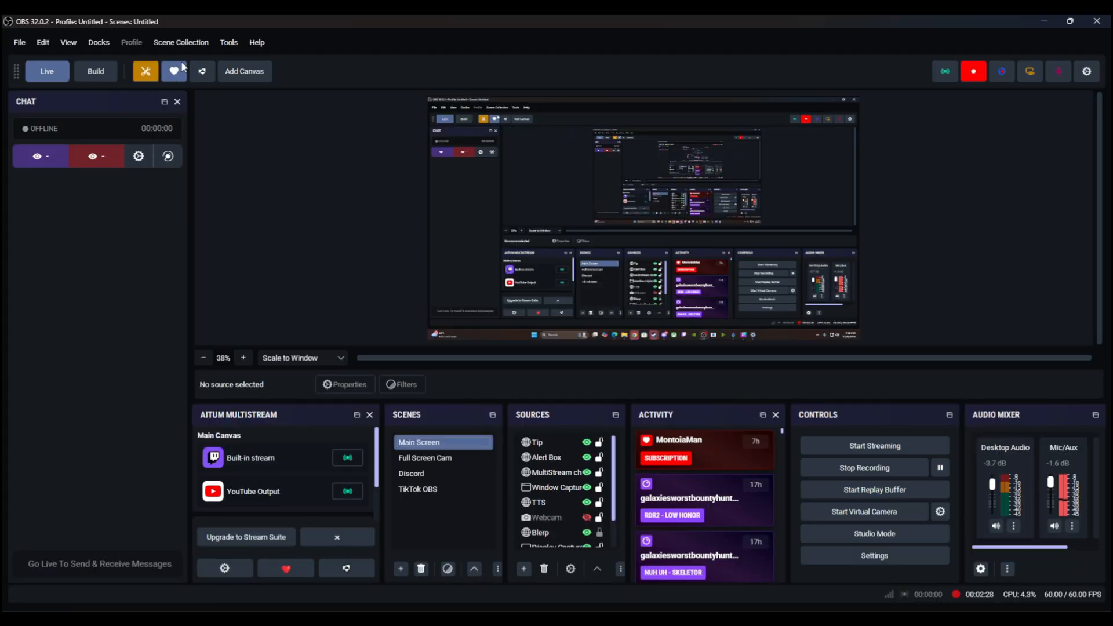
Step: Switch to OBS and open the audio filters of the Mic/Aux source
{"action": "left_click", "coordinate": [99, 42]}
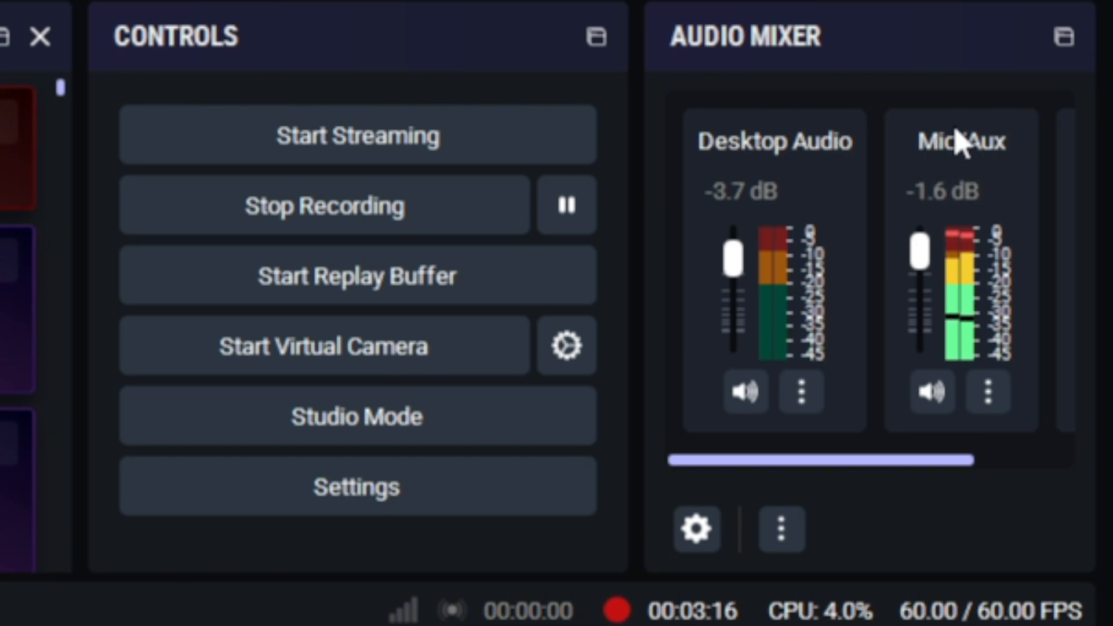
{"action": "right_click", "coordinate": [989, 171]}
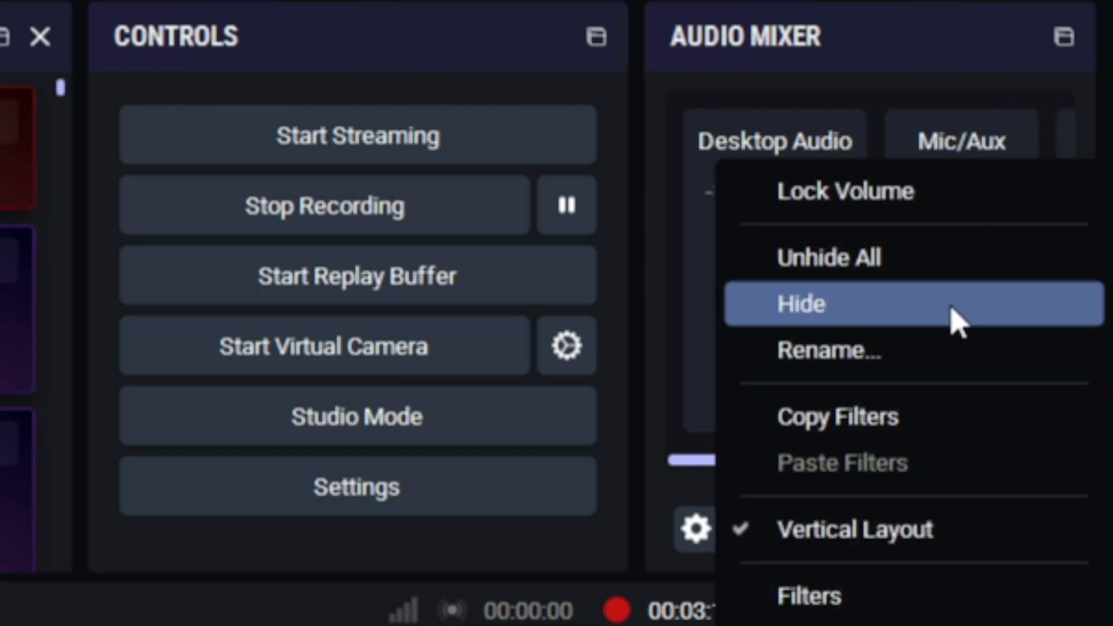
{"action": "left_click", "coordinate": [844, 615]}
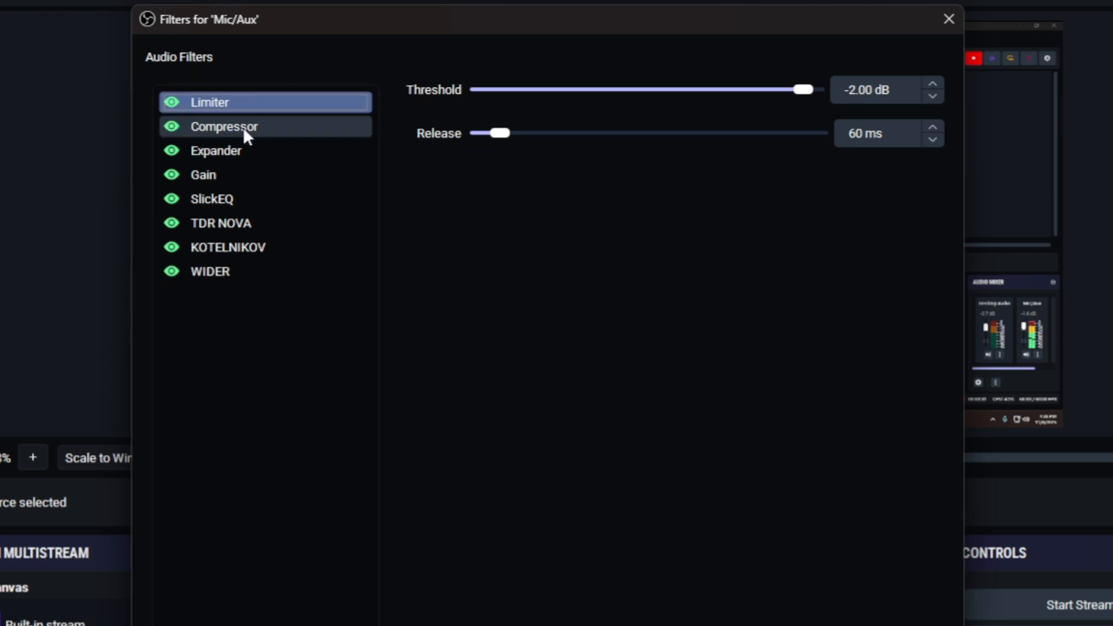
Step: Turn off the Limiter, Compressor, Expander, Gain, SlickEQ, TDR NOVA and KOTELNIKOV filters on Mic/Aux
{"action": "left_click", "coordinate": [171, 102]}
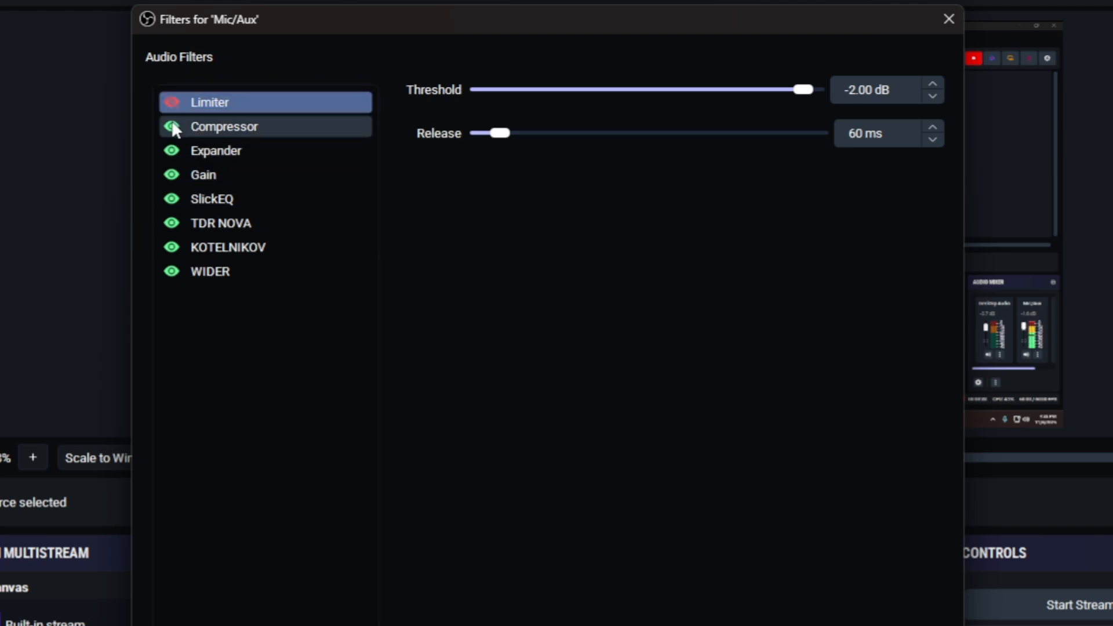
{"action": "left_click", "coordinate": [171, 127]}
{"action": "left_click", "coordinate": [172, 150]}
{"action": "left_click", "coordinate": [171, 174]}
{"action": "left_click", "coordinate": [171, 199]}
{"action": "left_click", "coordinate": [171, 223]}
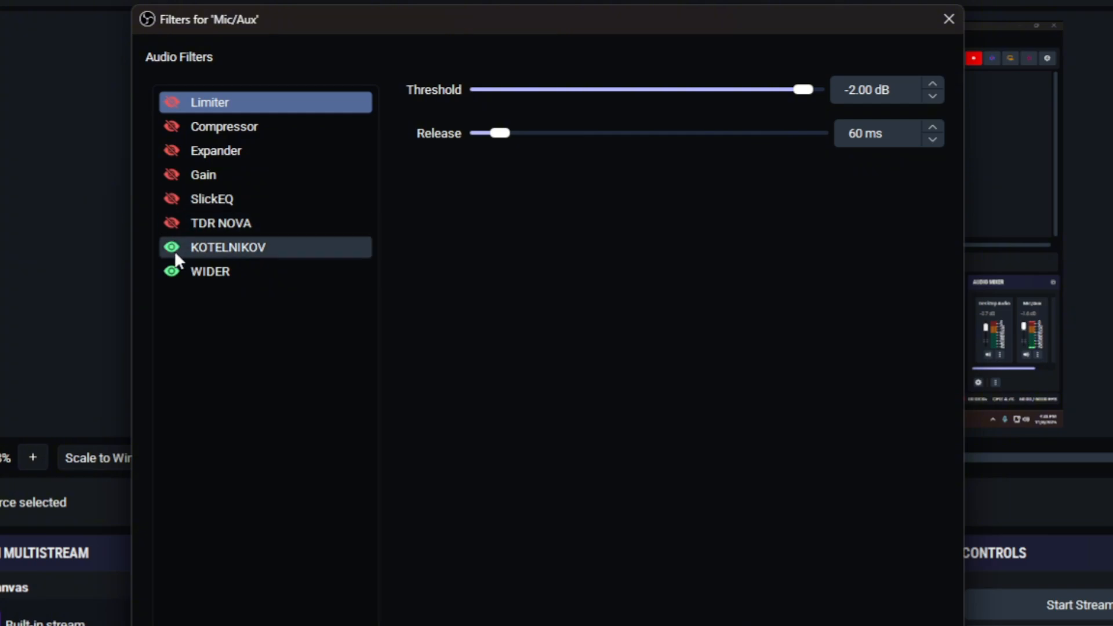
{"action": "left_click", "coordinate": [171, 247]}
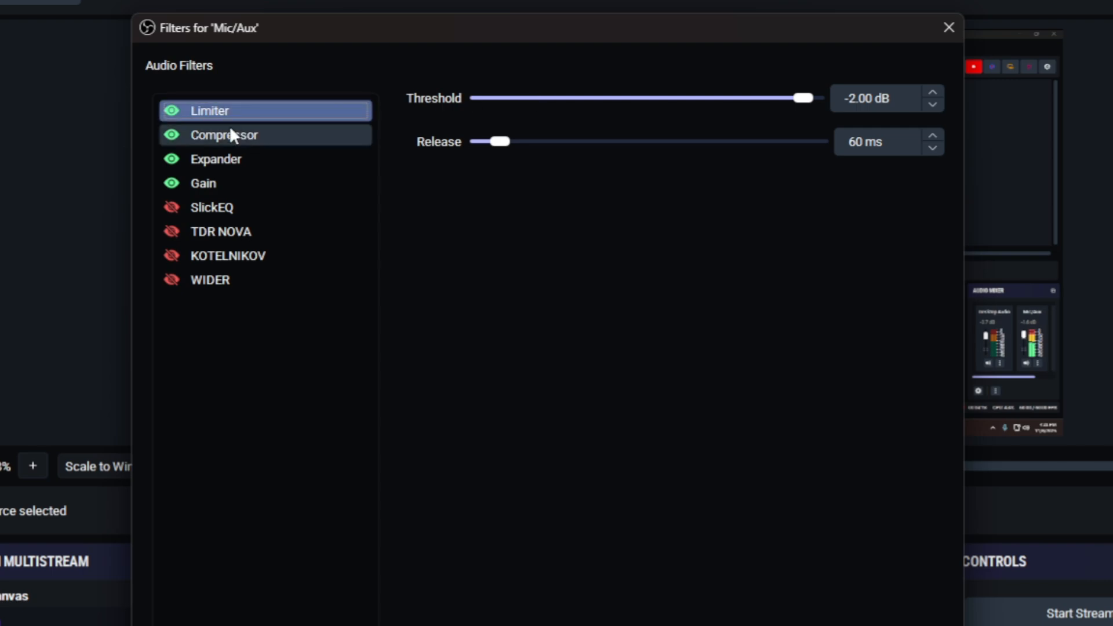
Step: Review the Mic/Aux filter settings, including the Compressor and the Expander's detection options
{"action": "left_click", "coordinate": [250, 185]}
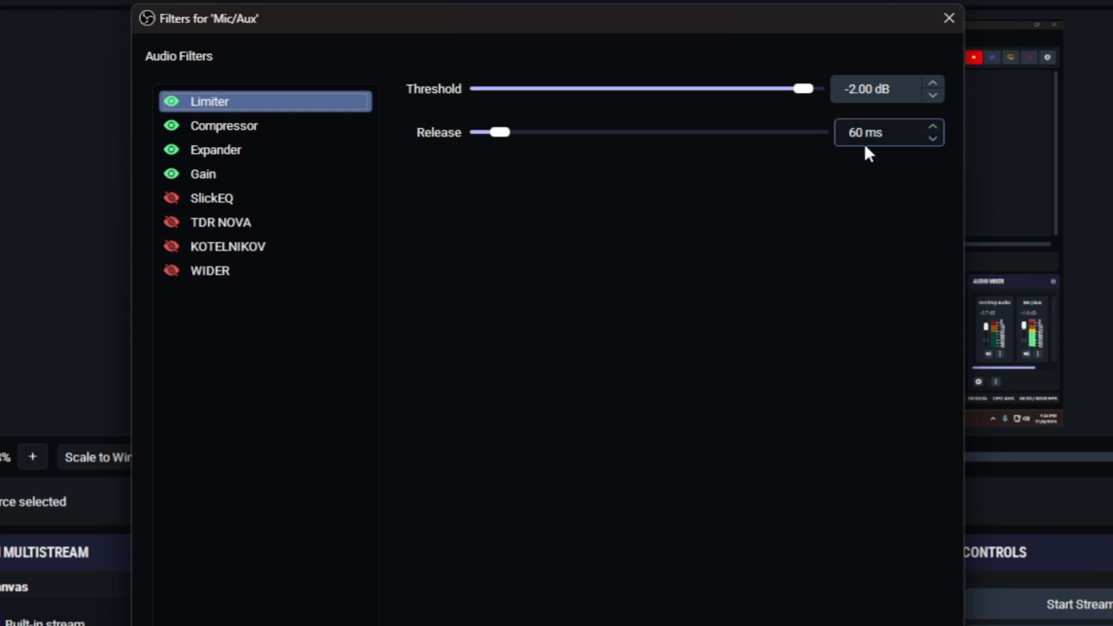
{"action": "left_click", "coordinate": [231, 126]}
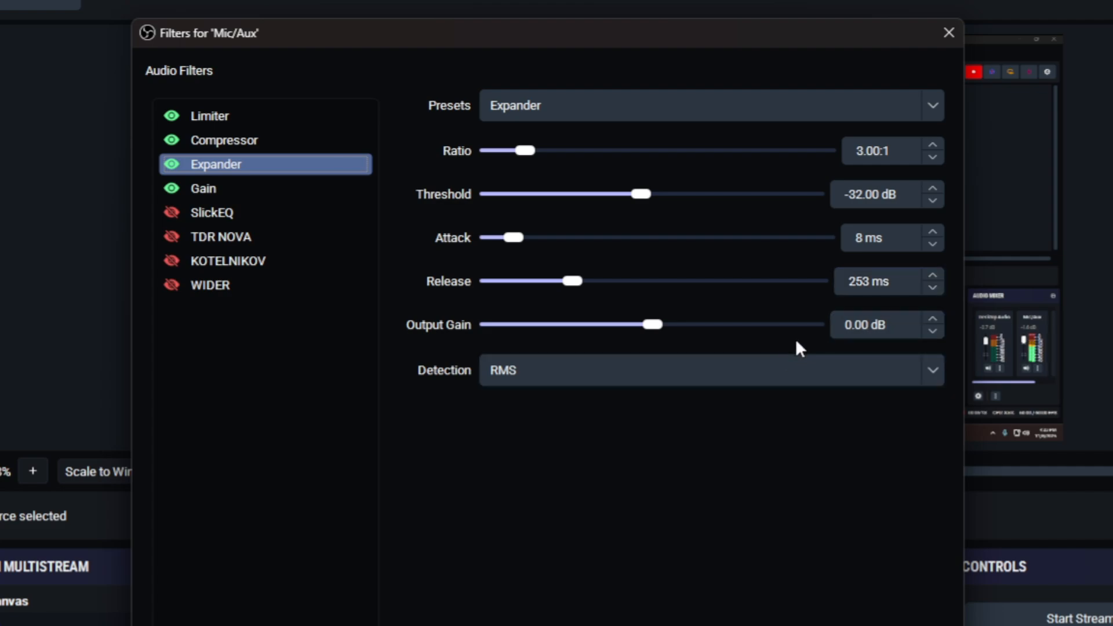
{"action": "left_click", "coordinate": [569, 369]}
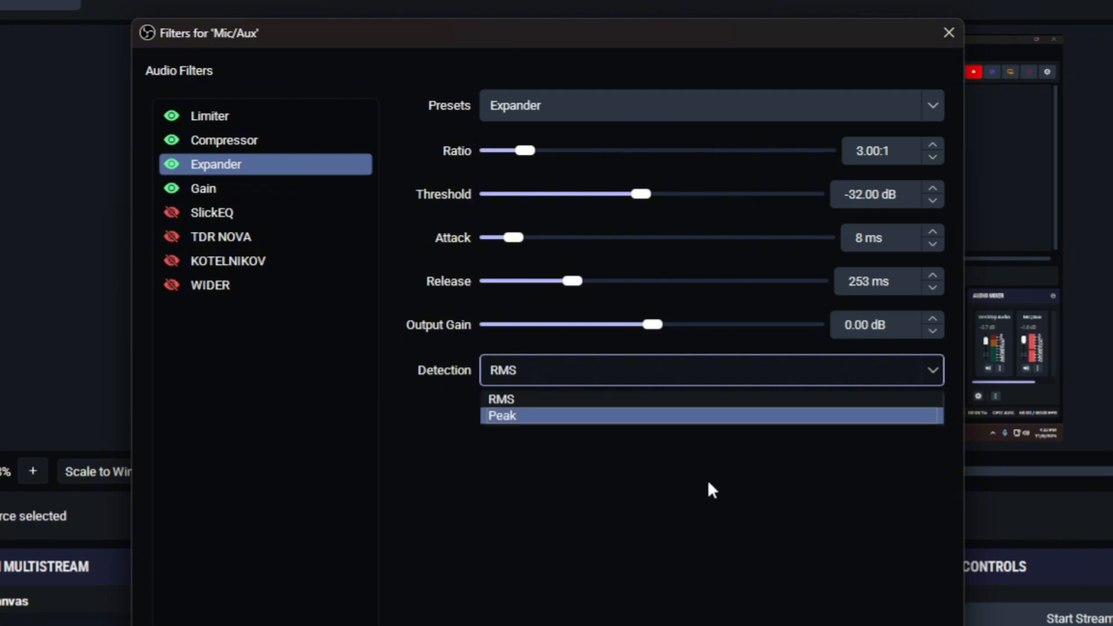
{"action": "left_click", "coordinate": [710, 371]}
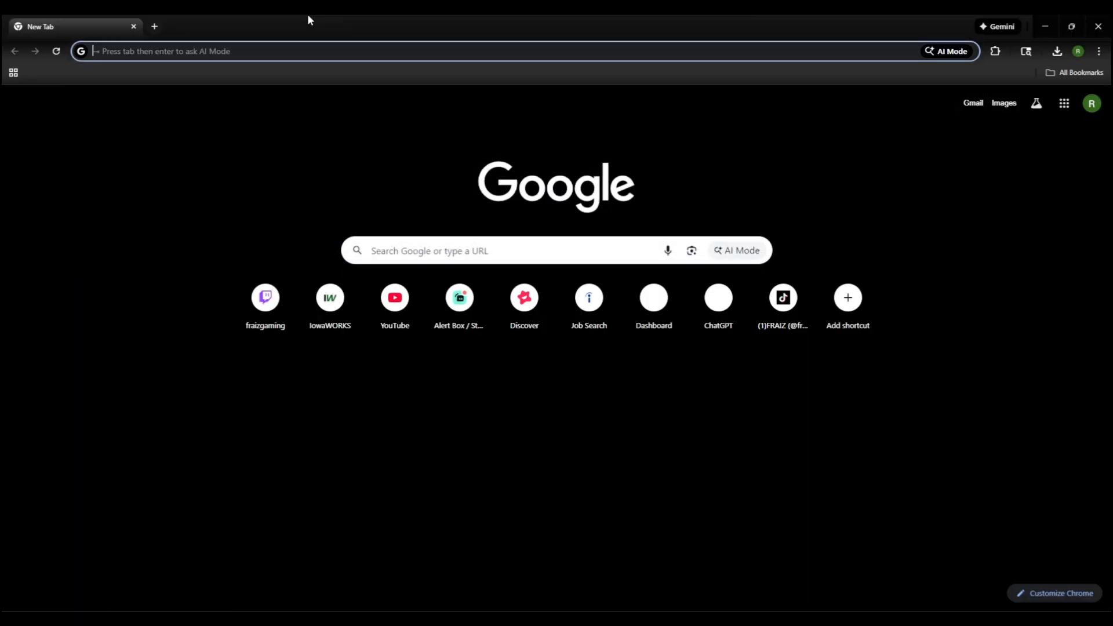
Step: Switch to Chrome, search for "tokyo dawn labs" and open the Tokyo Dawn Labs plugin page
{"action": "type", "text": "tokyo dawn"}
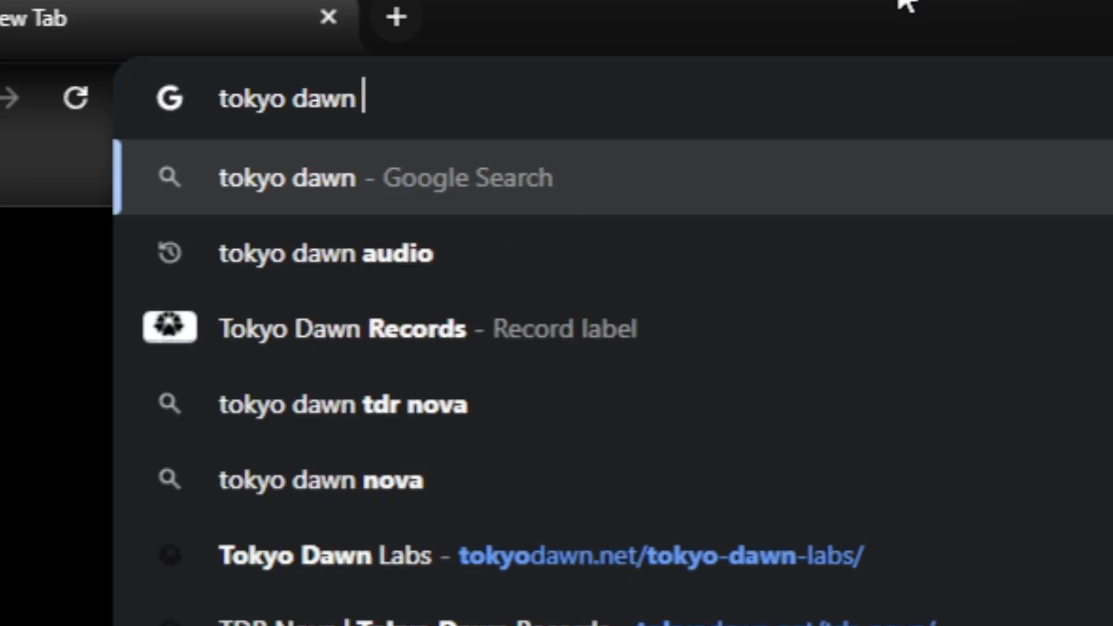
{"action": "type", "text": " labs"}
{"action": "key", "text": "Return"}
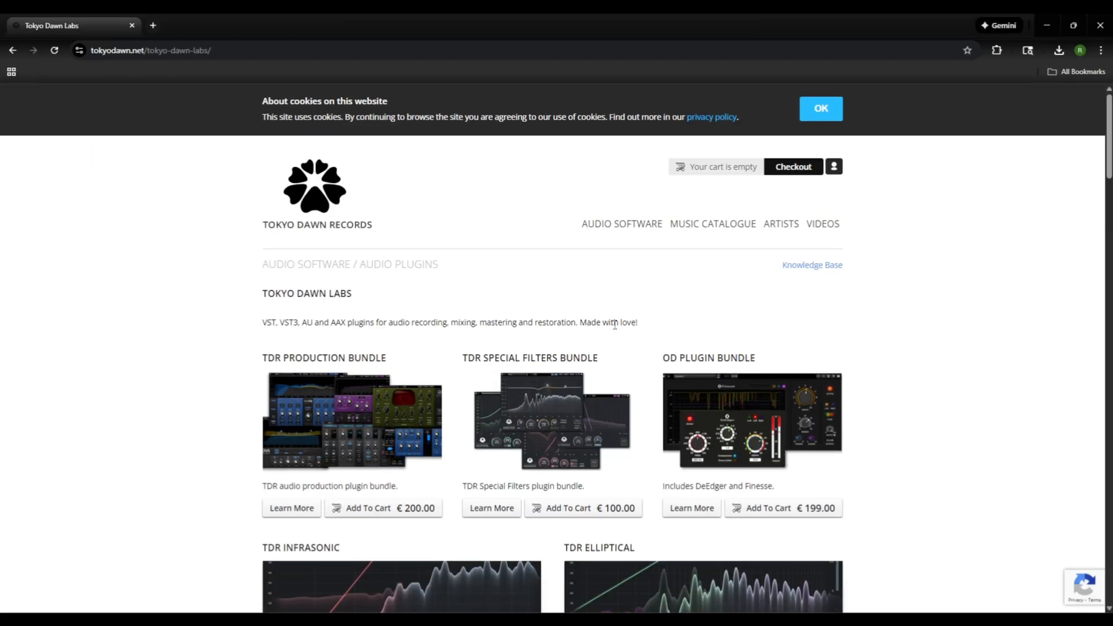
Step: Look through the Tokyo Dawn Labs plugins down to the freeware section with the dynamic equalizer and TDR VOS SlickEQ
{"action": "scroll", "coordinate": [760, 339], "scroll_direction": "down", "scroll_amount": 3}
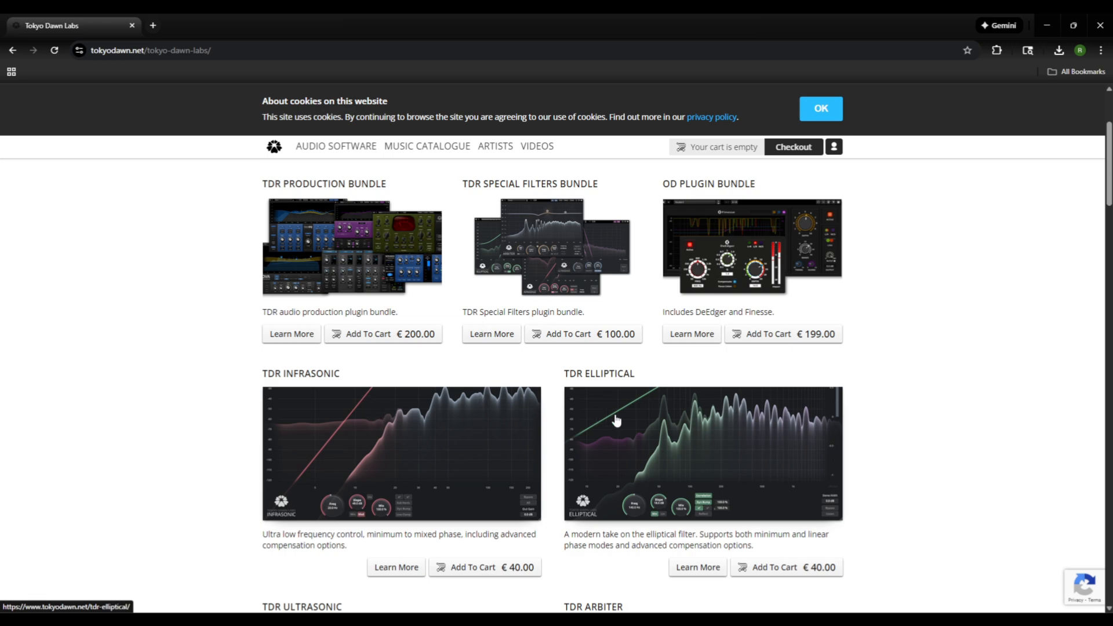
{"action": "scroll", "coordinate": [614, 394], "scroll_direction": "down", "scroll_amount": 2}
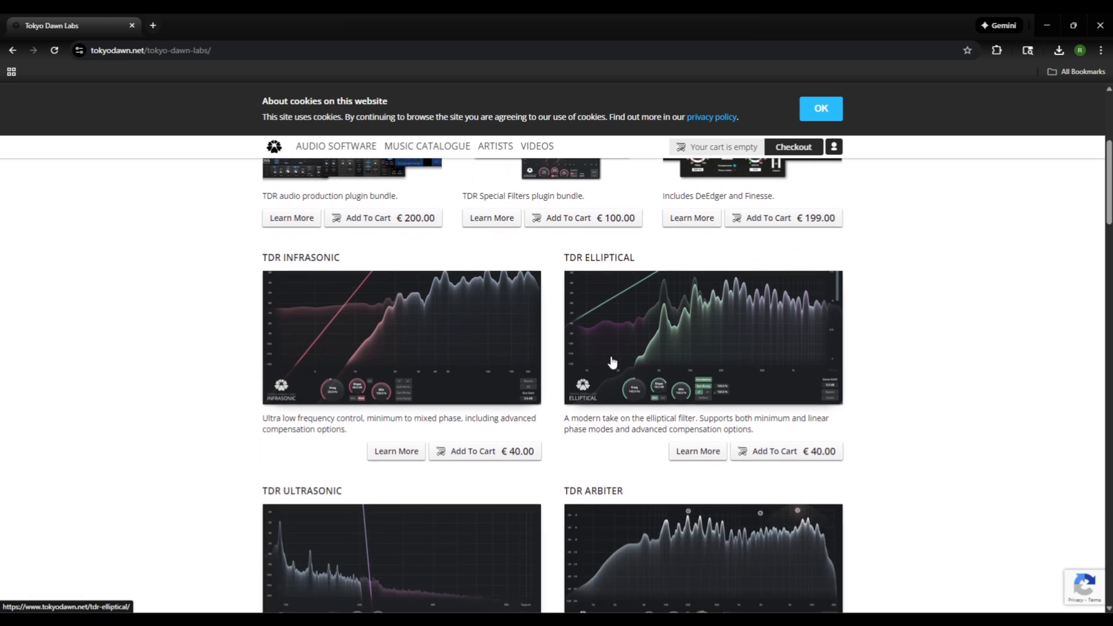
{"action": "scroll", "coordinate": [649, 406], "scroll_direction": "up", "scroll_amount": 3}
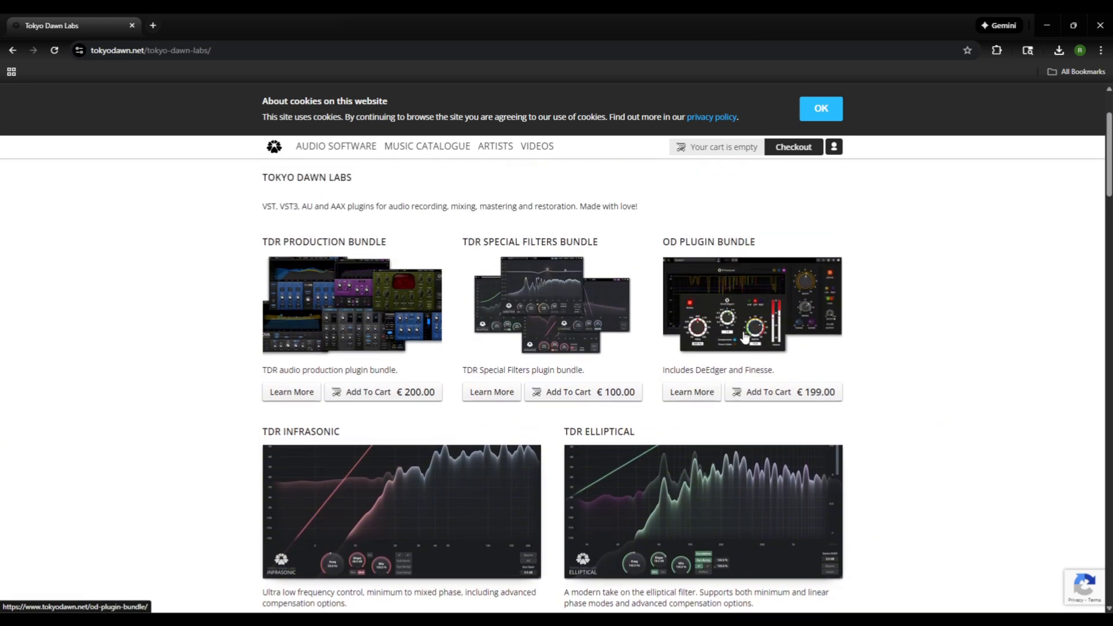
{"action": "scroll", "coordinate": [576, 363], "scroll_direction": "down", "scroll_amount": 5}
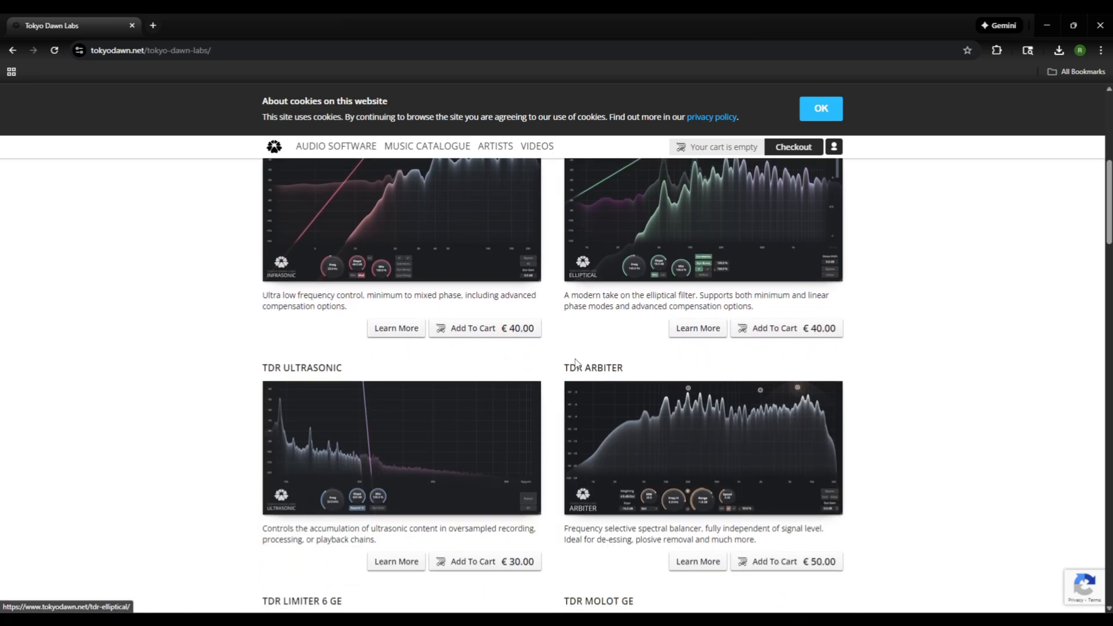
{"action": "scroll", "coordinate": [571, 369], "scroll_direction": "down", "scroll_amount": 1}
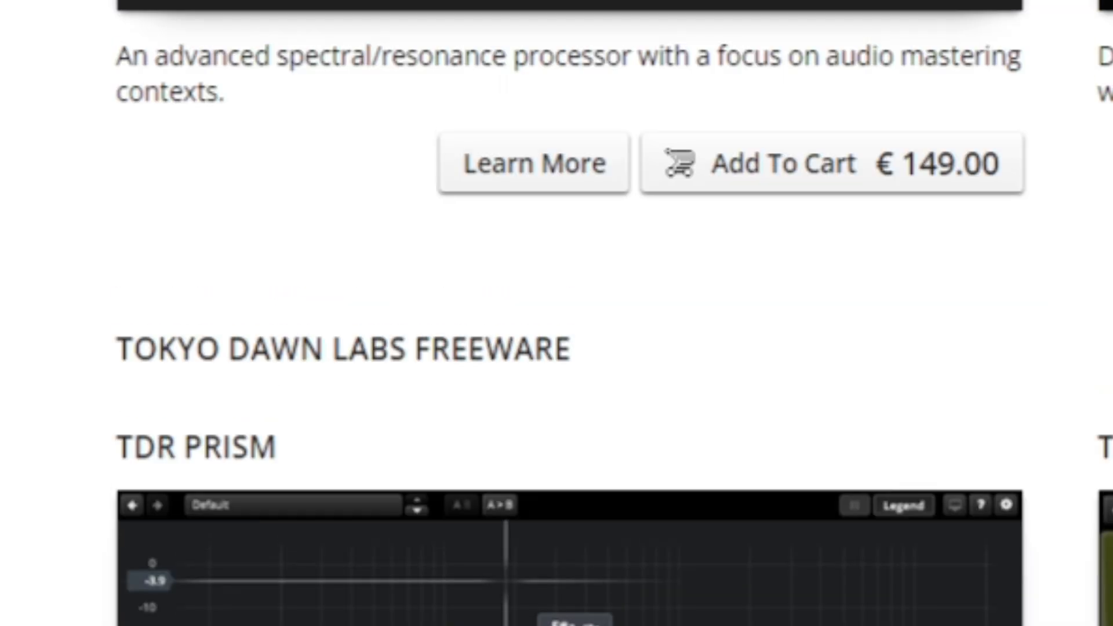
{"action": "scroll", "coordinate": [556, 347], "scroll_direction": "up", "scroll_amount": 3}
{"action": "scroll", "coordinate": [557, 348], "scroll_direction": "down", "scroll_amount": 4}
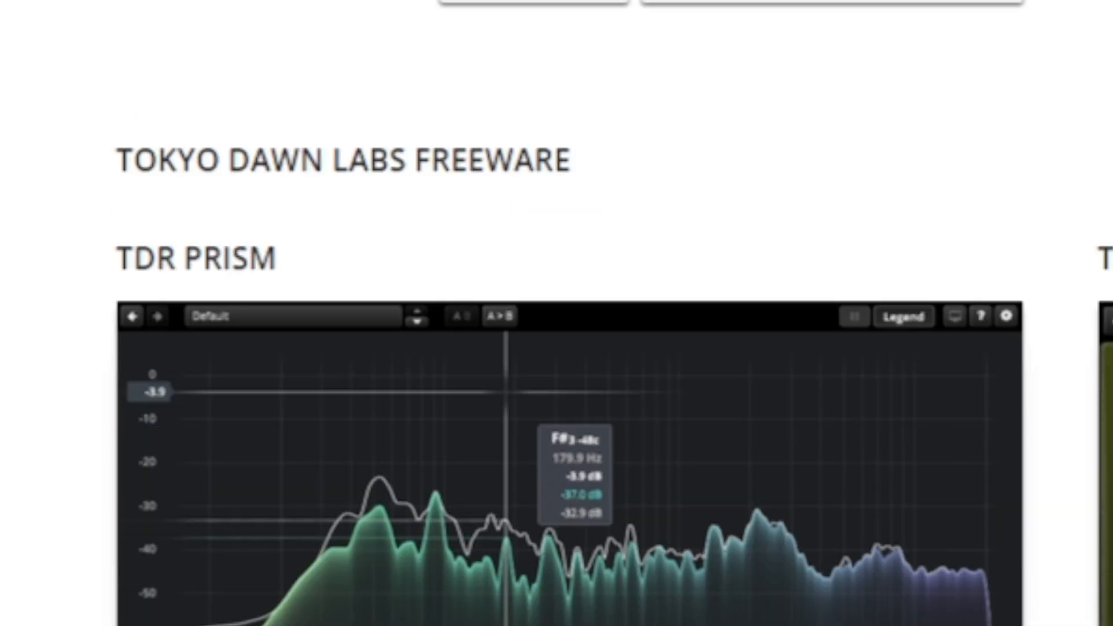
{"action": "scroll", "coordinate": [802, 310], "scroll_direction": "down", "scroll_amount": 10}
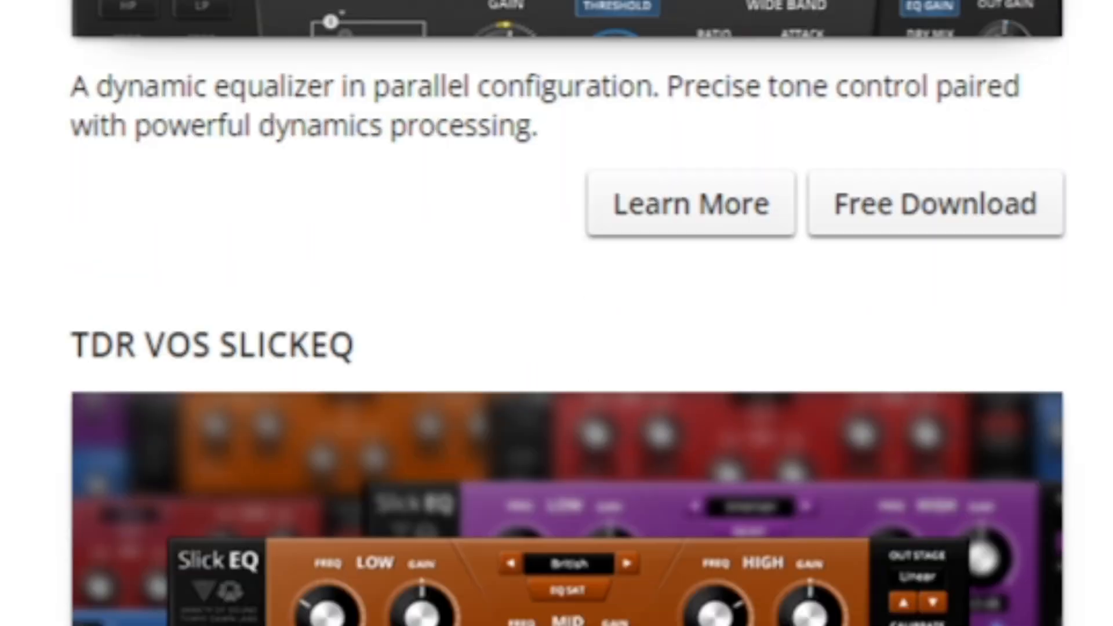
{"action": "scroll", "coordinate": [286, 137], "scroll_direction": "down", "scroll_amount": 5}
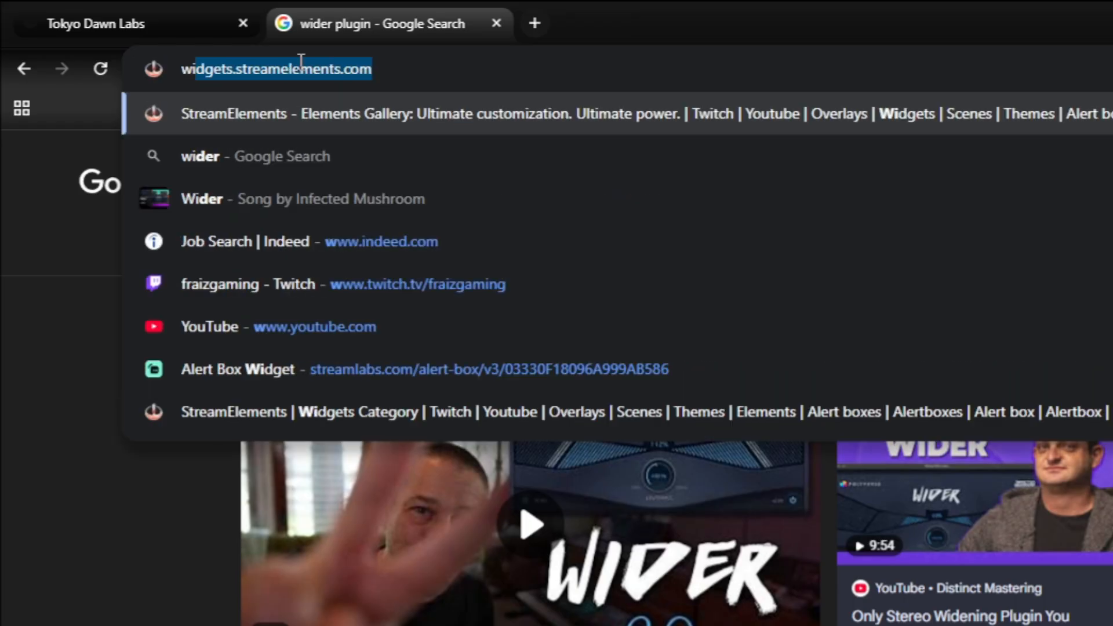
Step: Search Google for "wider plugin"
{"action": "type", "text": "ide"}
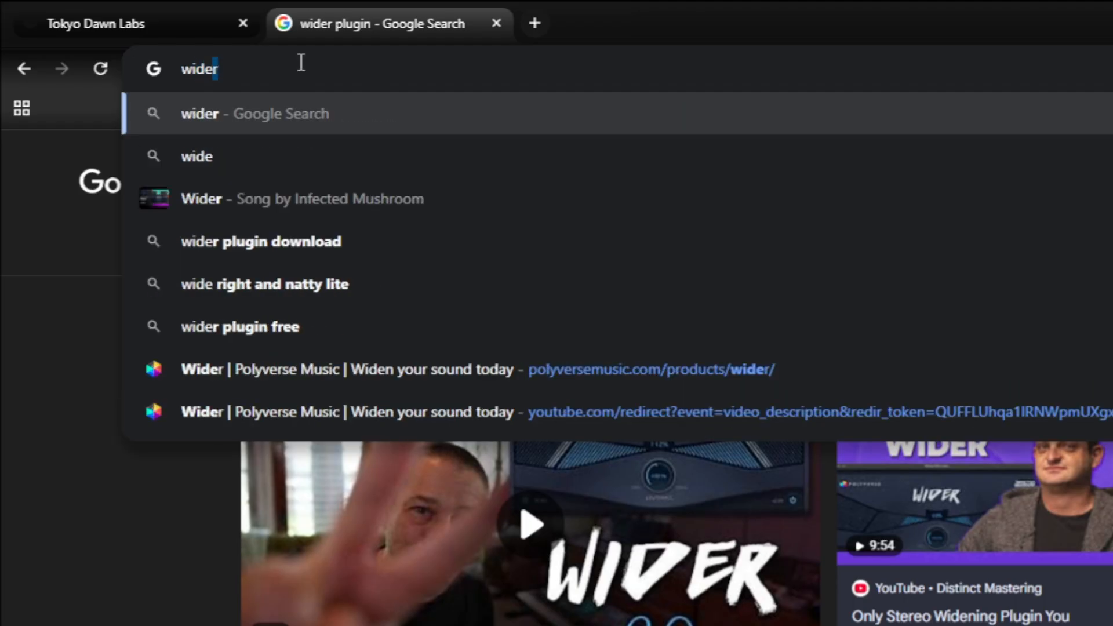
{"action": "type", "text": "r pl"}
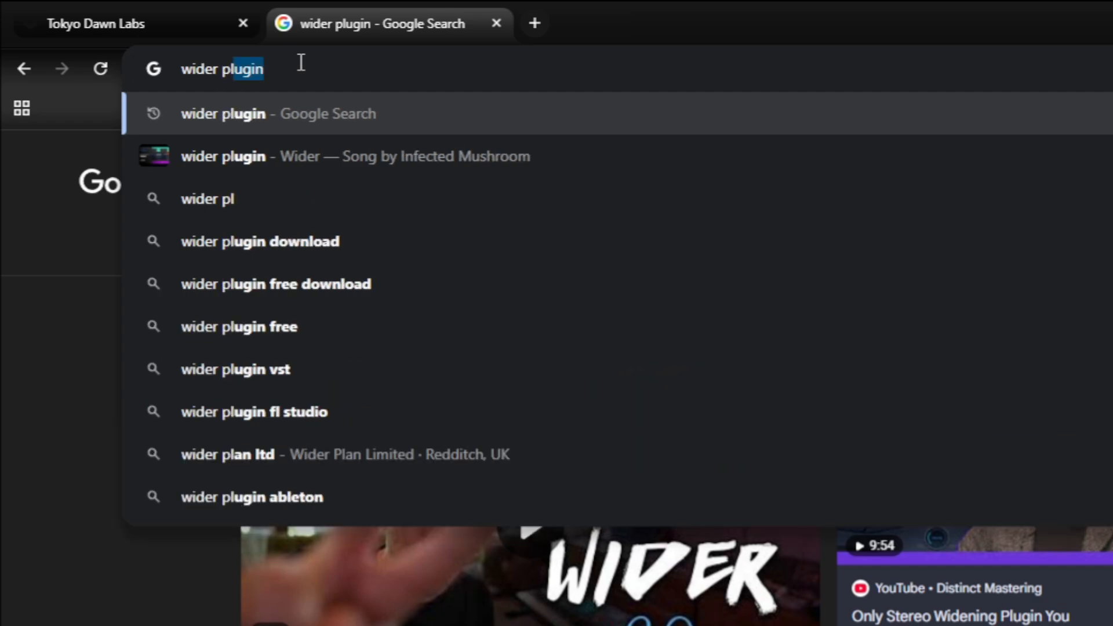
{"action": "type", "text": "ugi"}
{"action": "key", "text": "Return"}
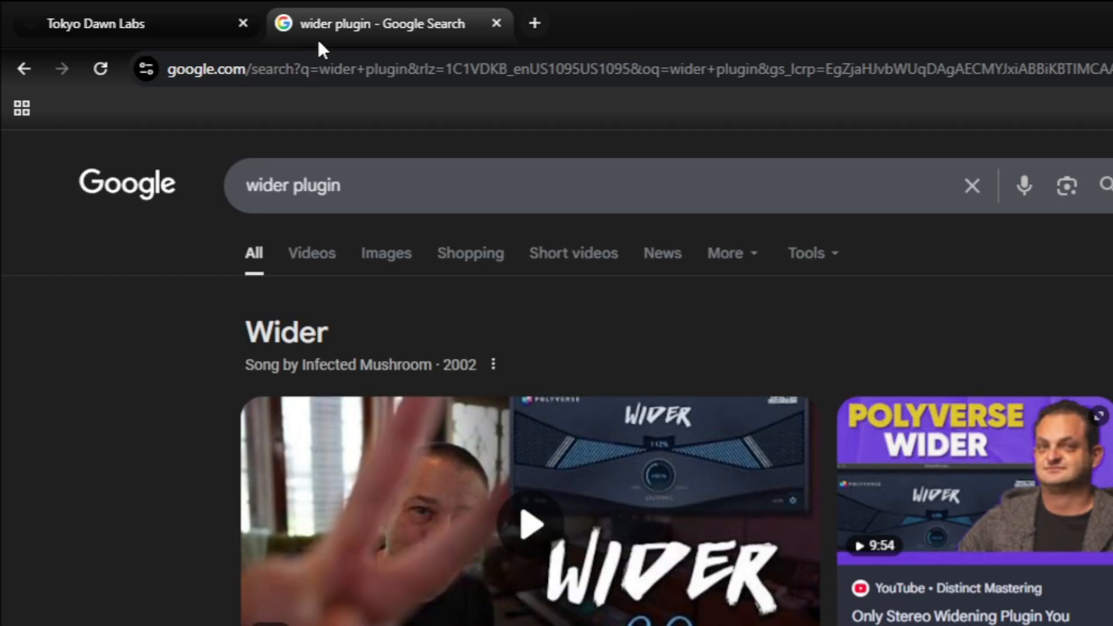
Step: Open Polyverse Music's Wider product page from the search results, view its PC/Mac download form and close the form
{"action": "scroll", "coordinate": [585, 534], "scroll_direction": "down", "scroll_amount": 5}
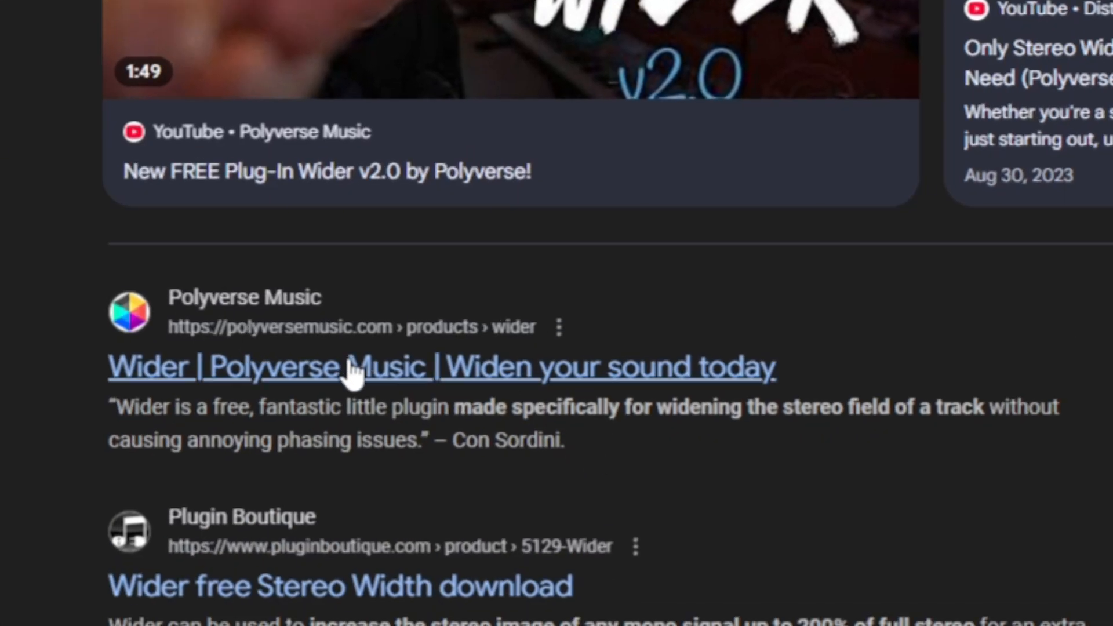
{"action": "left_click", "coordinate": [329, 375]}
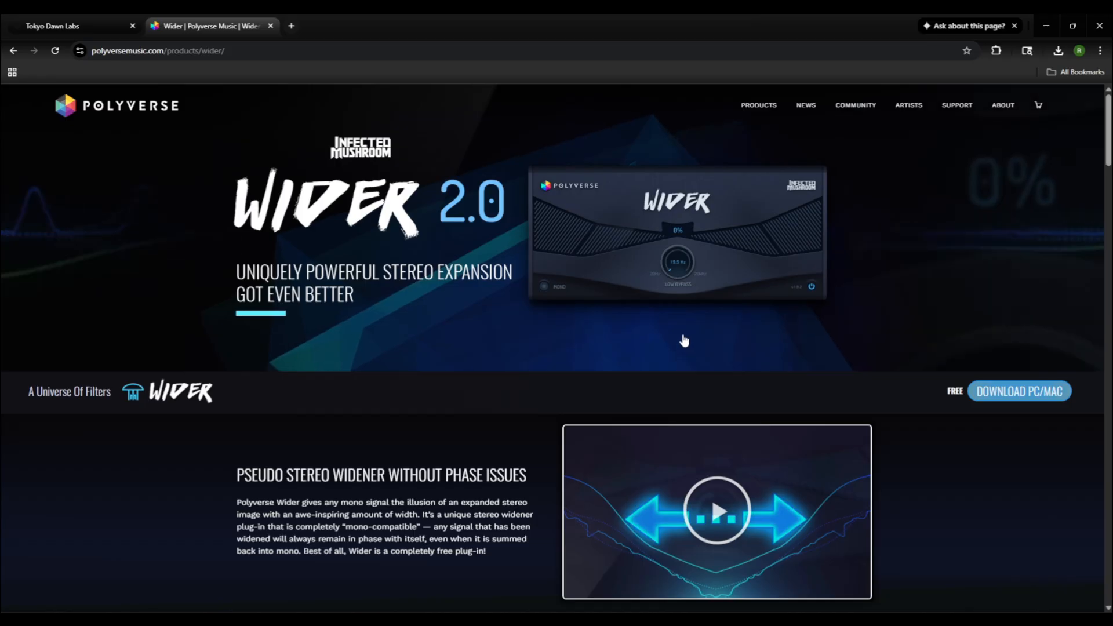
{"action": "scroll", "coordinate": [782, 342], "scroll_direction": "down", "scroll_amount": 1}
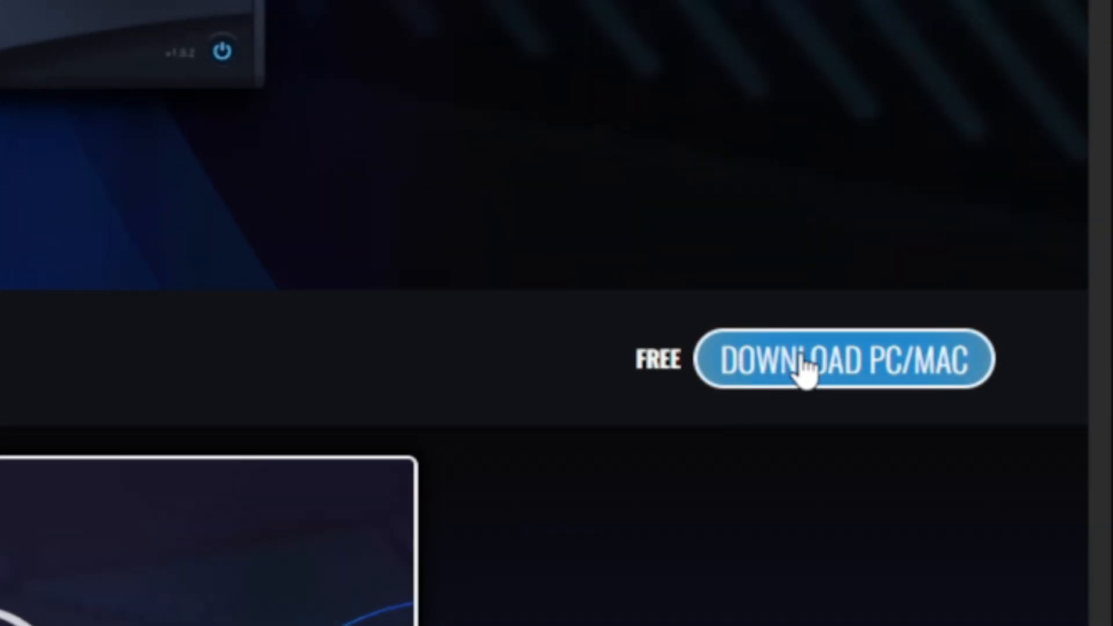
{"action": "left_click", "coordinate": [812, 382]}
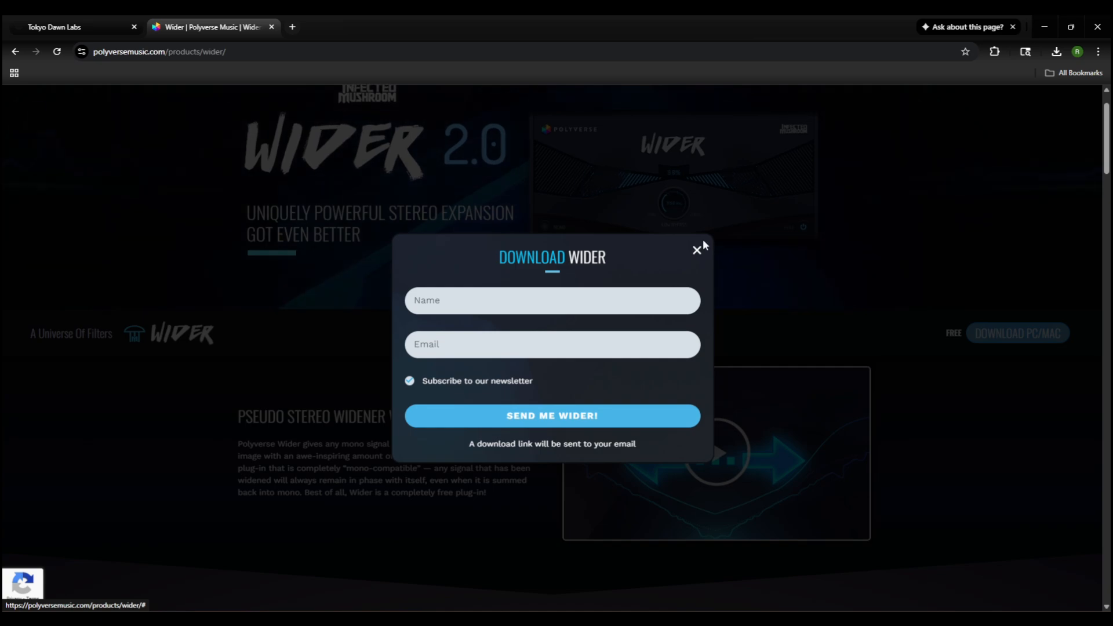
{"action": "left_click", "coordinate": [696, 250]}
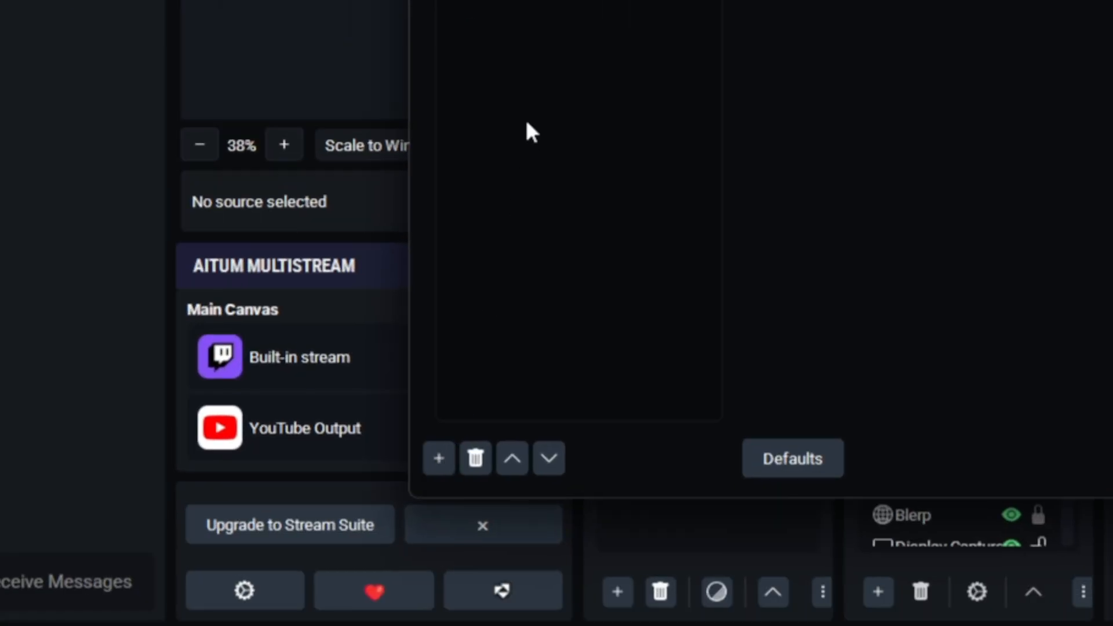
{"action": "right_click", "coordinate": [526, 123]}
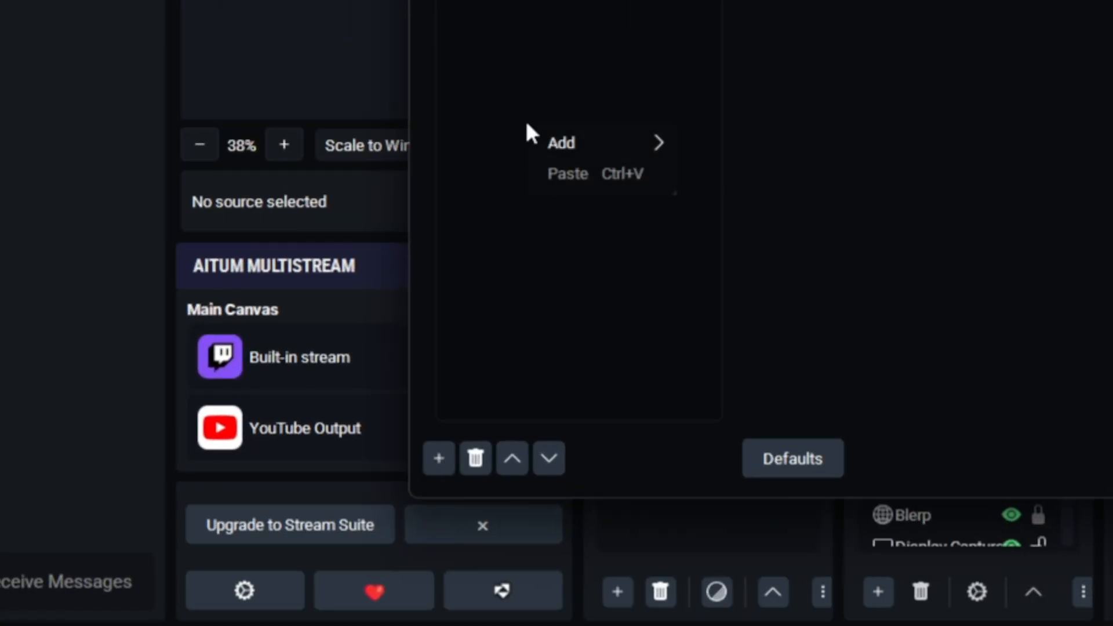
{"action": "mouse_move", "coordinate": [591, 146]}
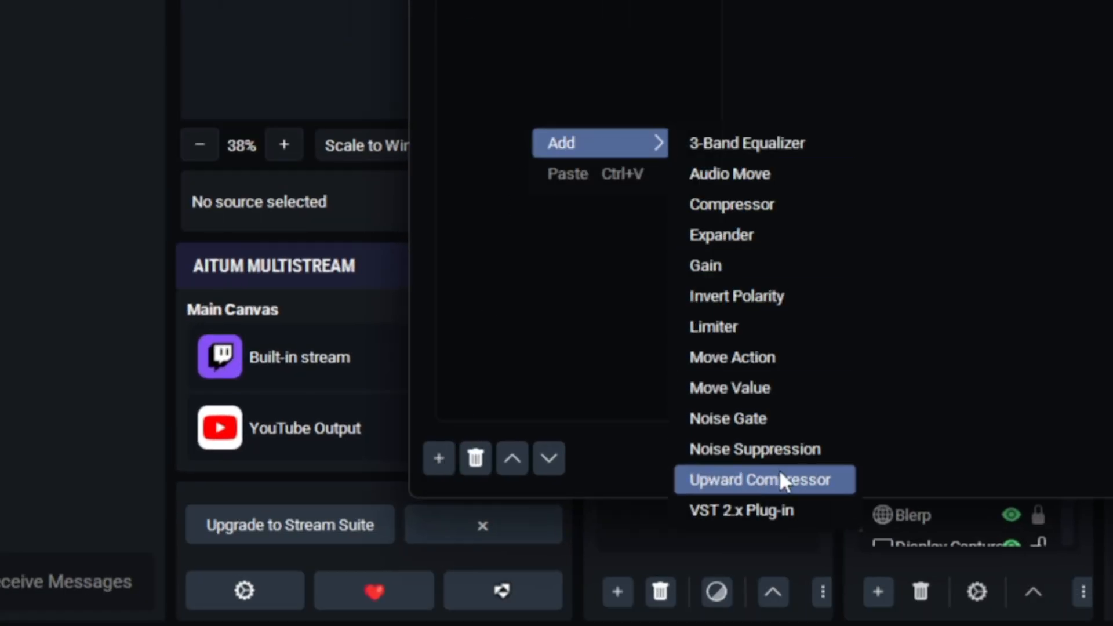
{"action": "left_click", "coordinate": [792, 512]}
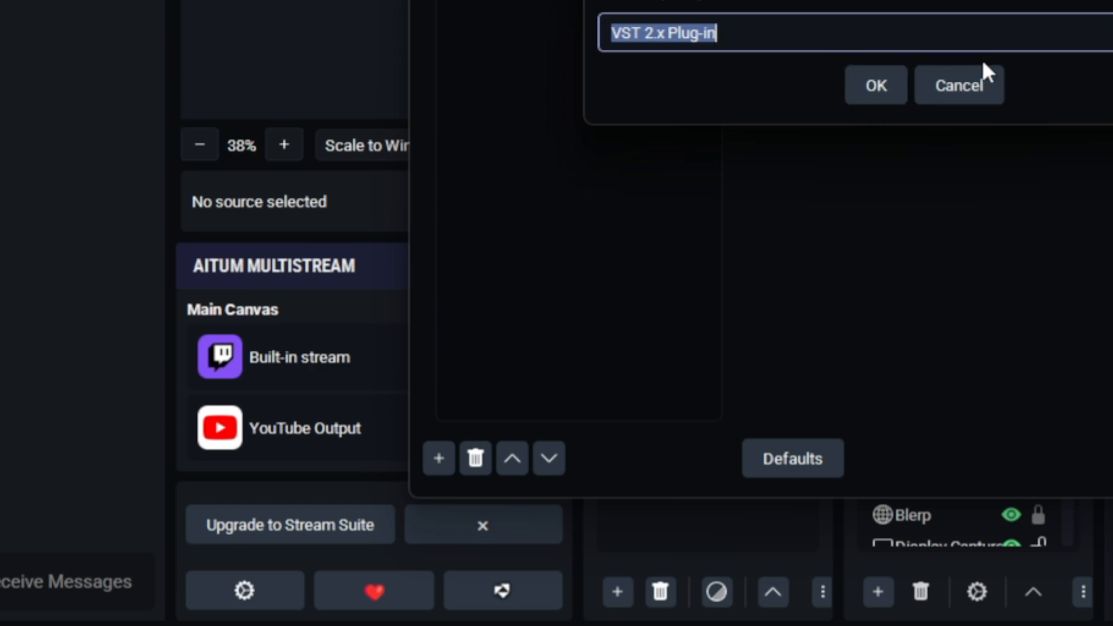
{"action": "left_click", "coordinate": [959, 85]}
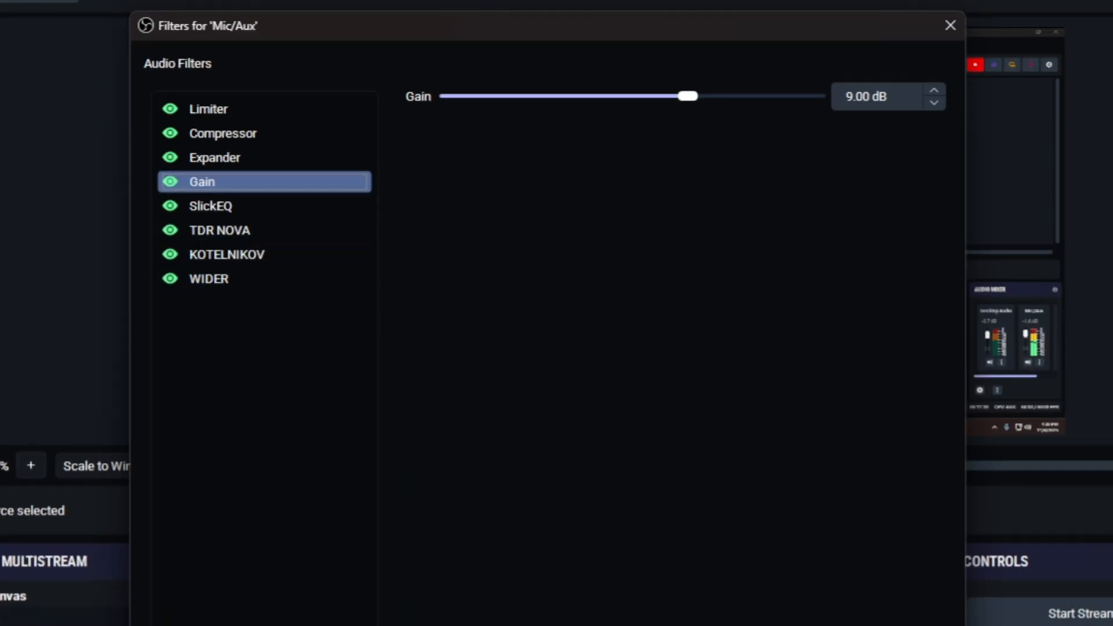
{"action": "left_click", "coordinate": [162, 625]}
{"action": "key", "text": "Escape"}
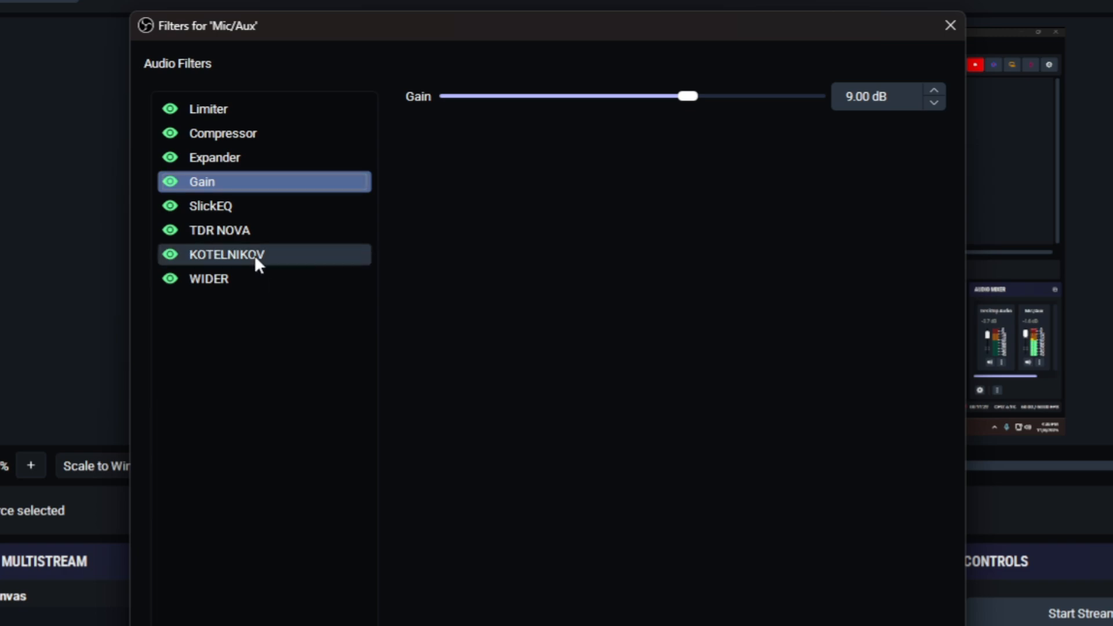
Step: Review the TDR VOS SlickEQ settings in the SlickEQ filter's plug-in interface and close it
{"action": "left_click", "coordinate": [236, 206]}
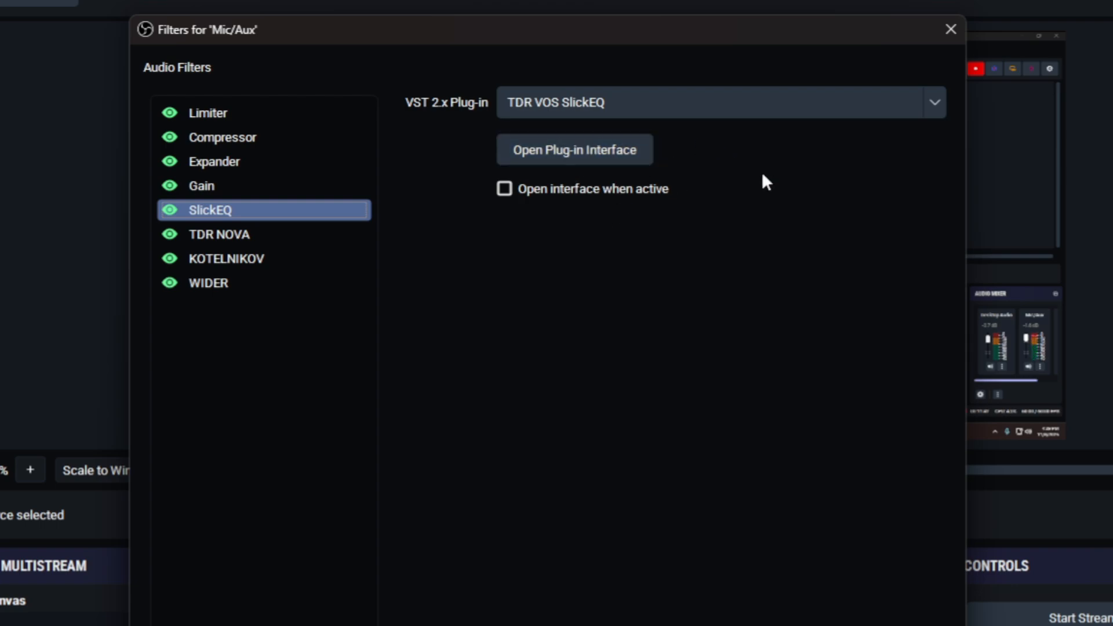
{"action": "left_click", "coordinate": [577, 153]}
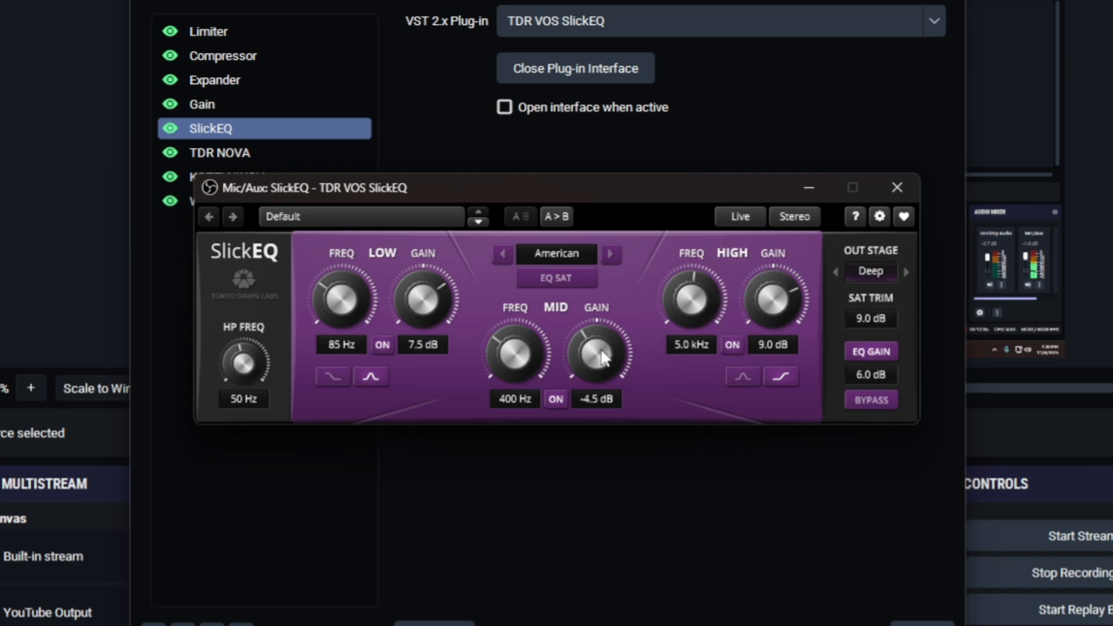
{"action": "left_click", "coordinate": [897, 189]}
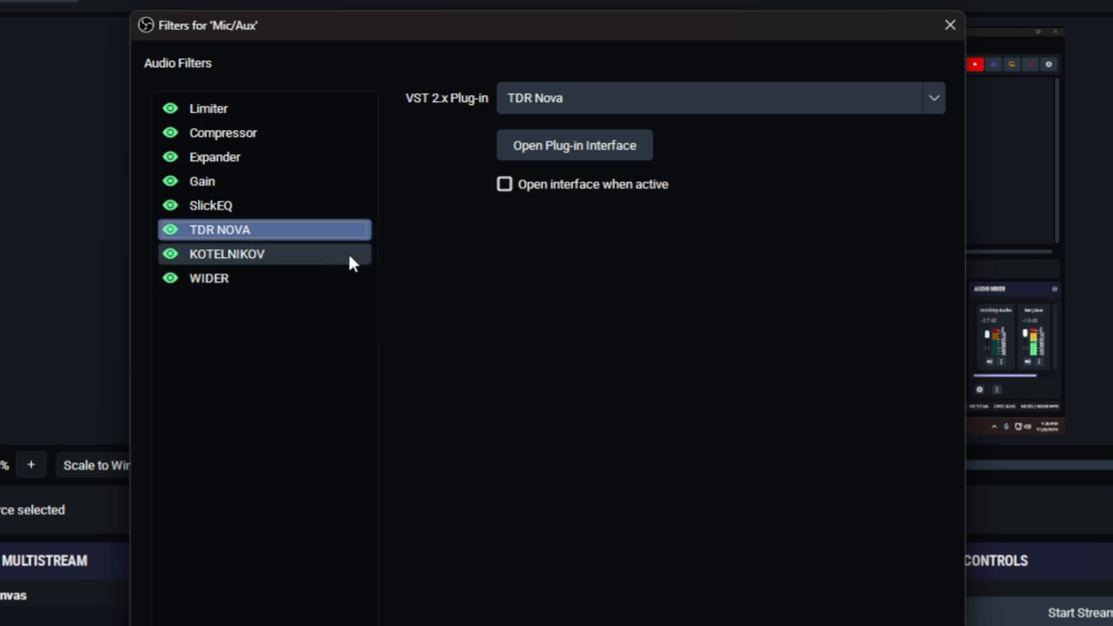
Step: Review the band I and band IV settings in the TDR NOVA filter's plug-in interface and close it
{"action": "left_click", "coordinate": [565, 144]}
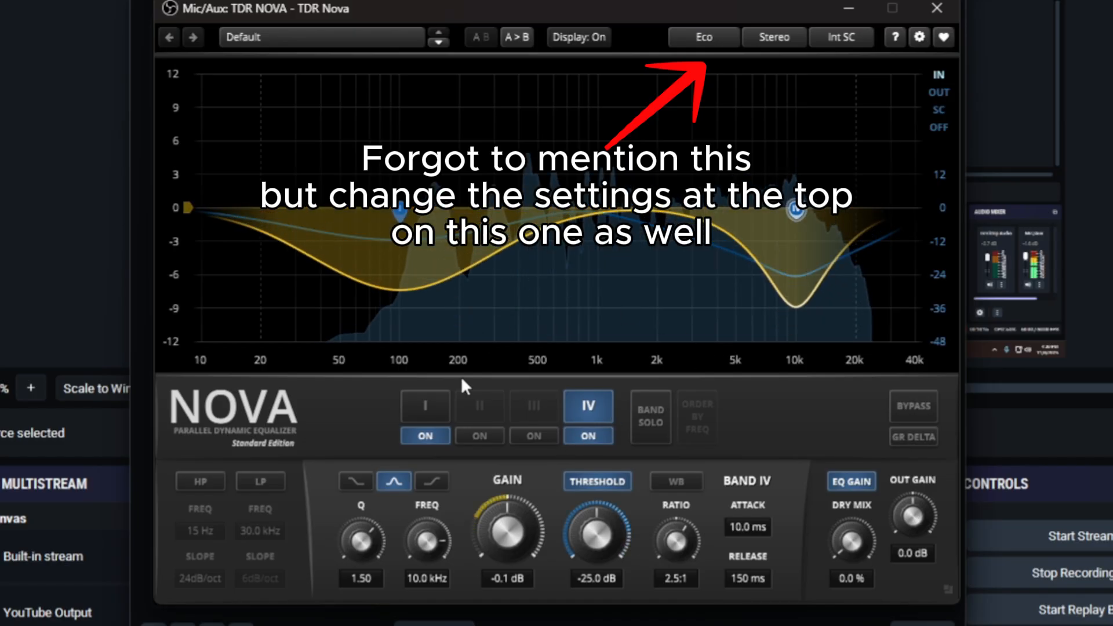
{"action": "left_click", "coordinate": [427, 406]}
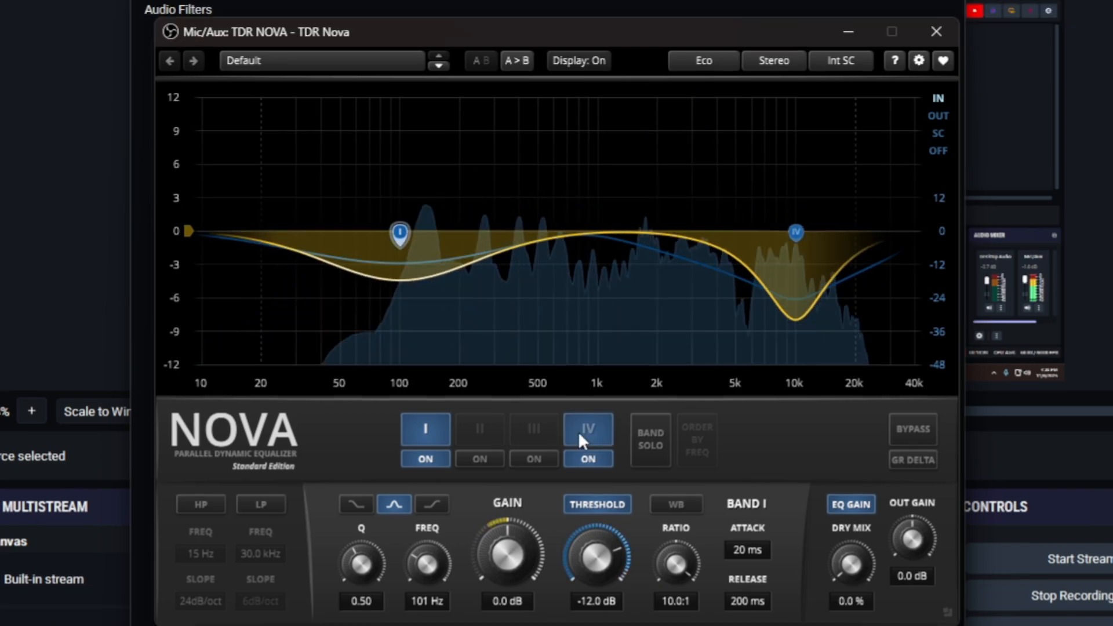
{"action": "left_click", "coordinate": [579, 408]}
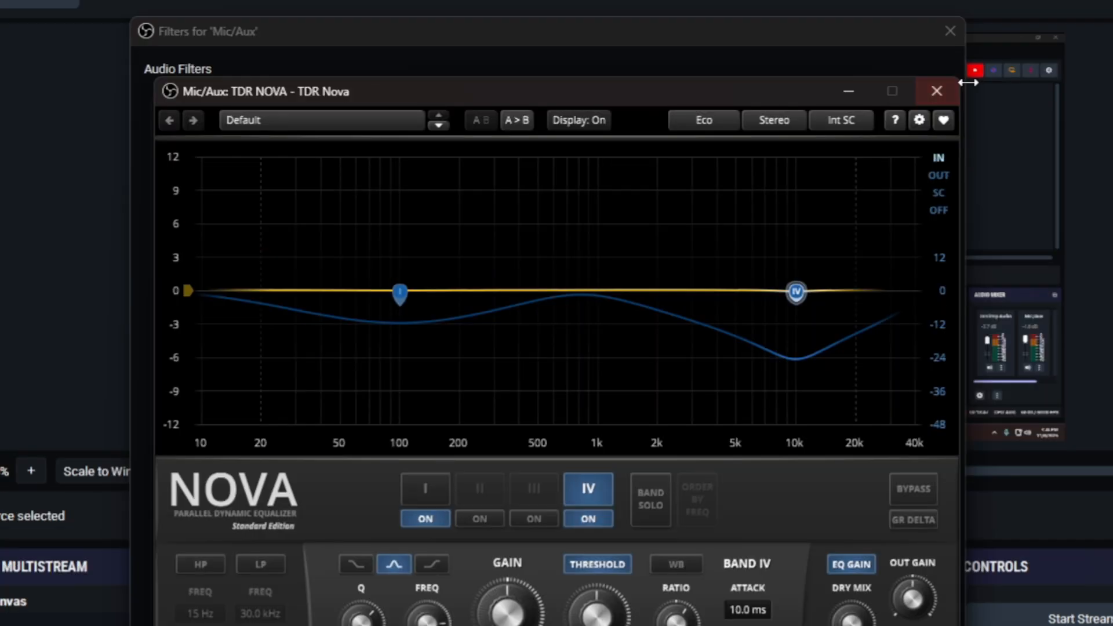
{"action": "left_click", "coordinate": [936, 31]}
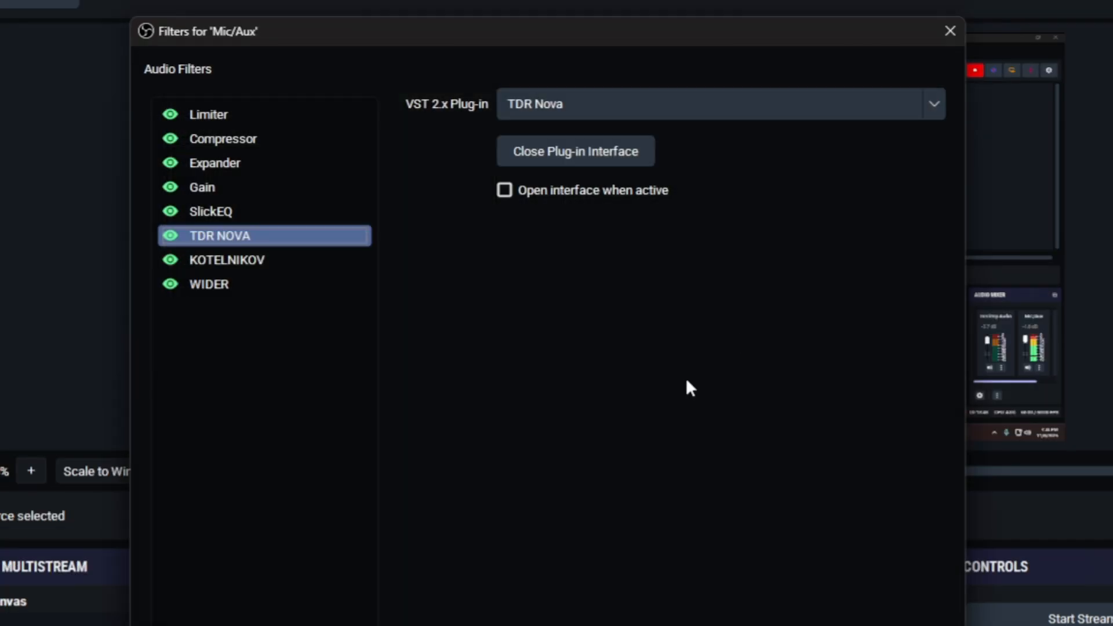
Step: Examine the plug-in interfaces of the KOTELNIKOV and WIDER filters one after the other
{"action": "left_click", "coordinate": [341, 259]}
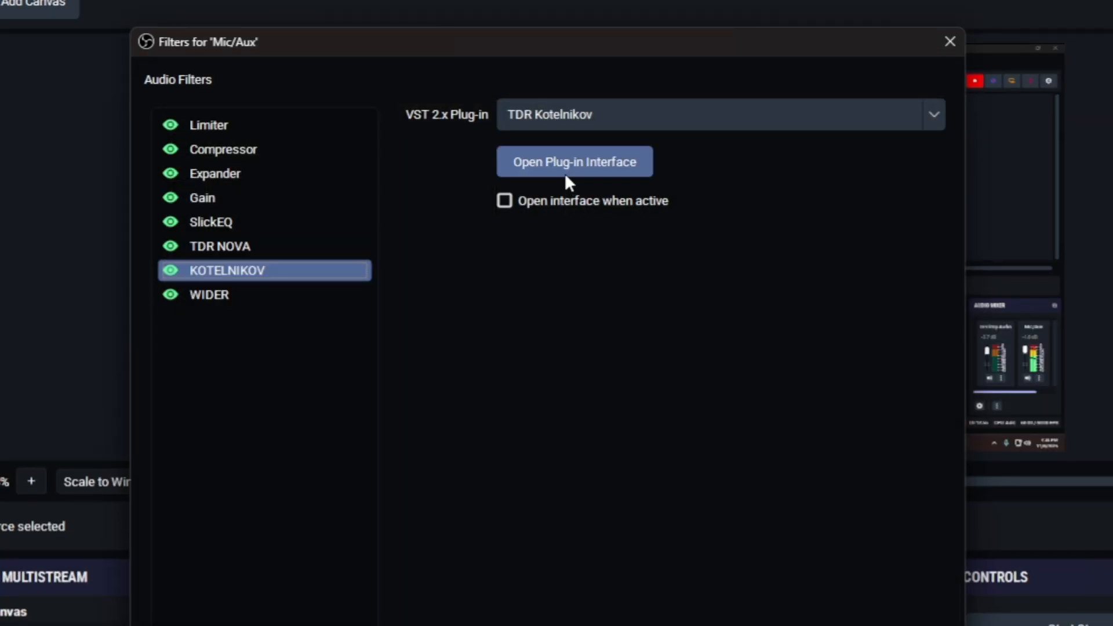
{"action": "left_click", "coordinate": [616, 162]}
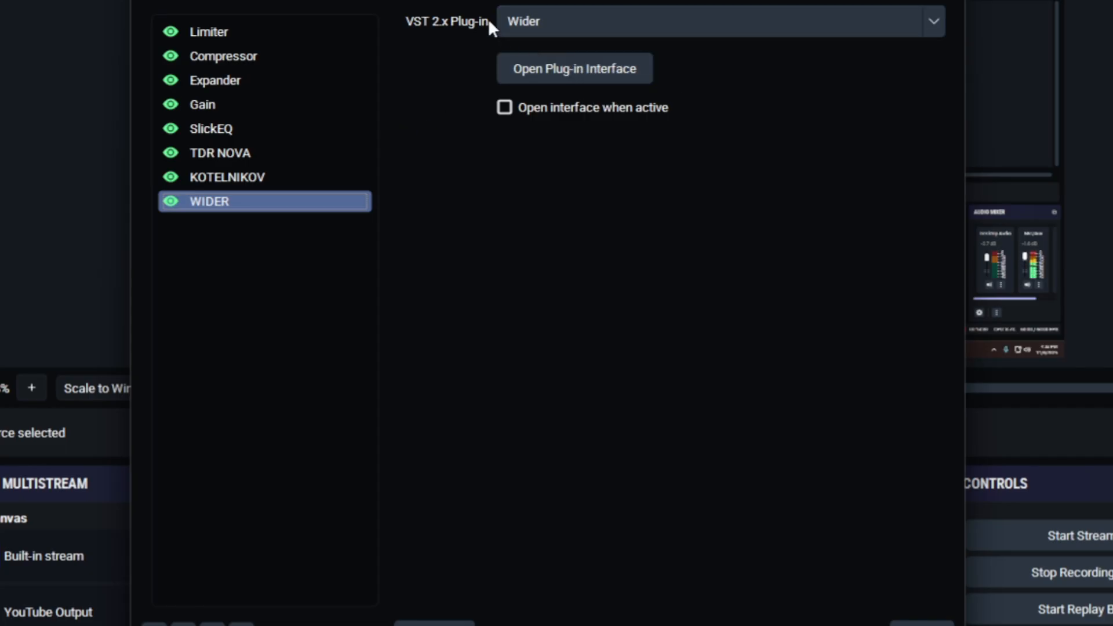
{"action": "left_click", "coordinate": [620, 65]}
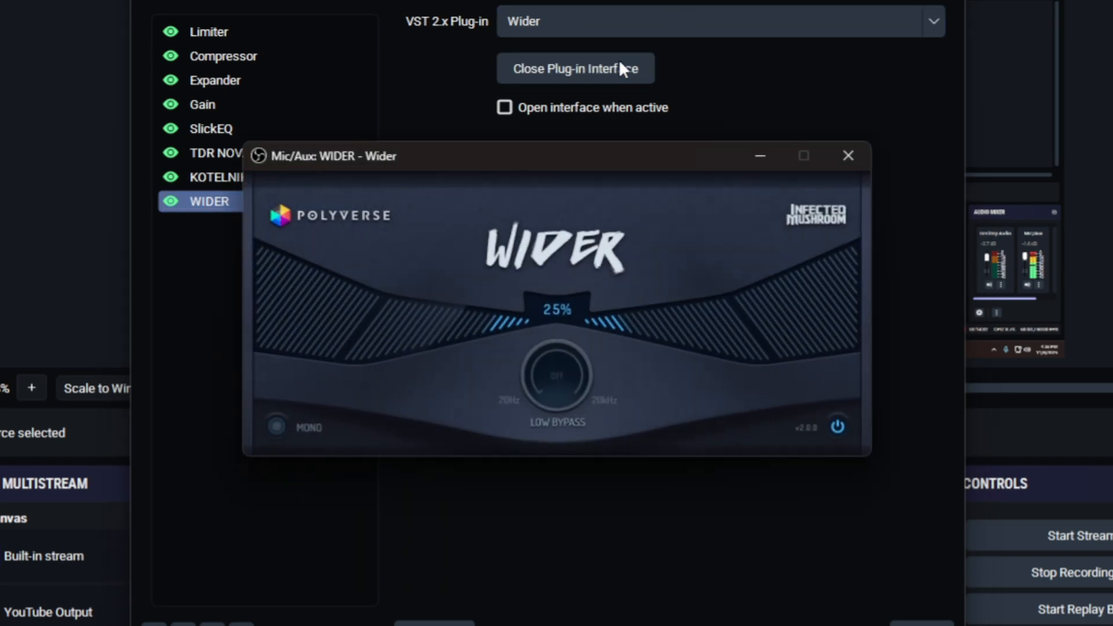